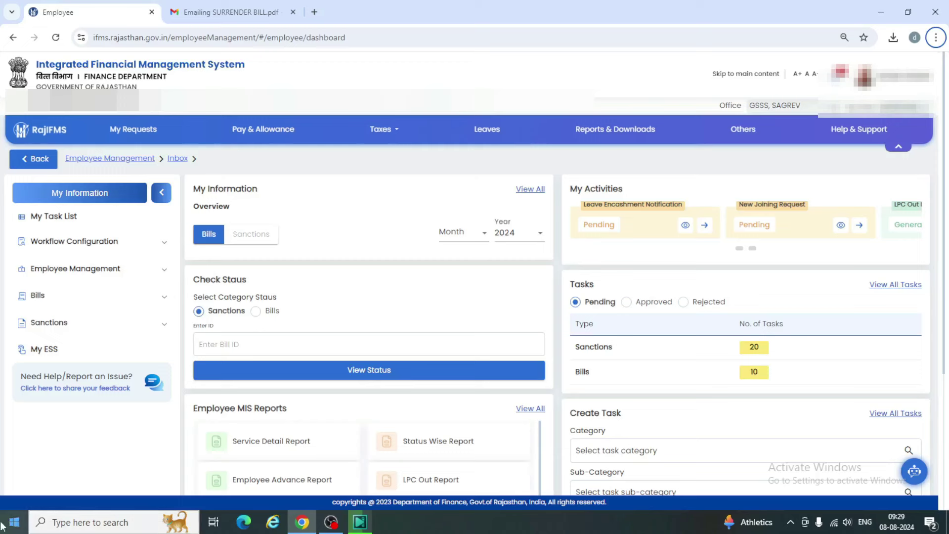
- Open the leave surrender request page under Sanctions and start adding a surrender leave
click(165, 324)
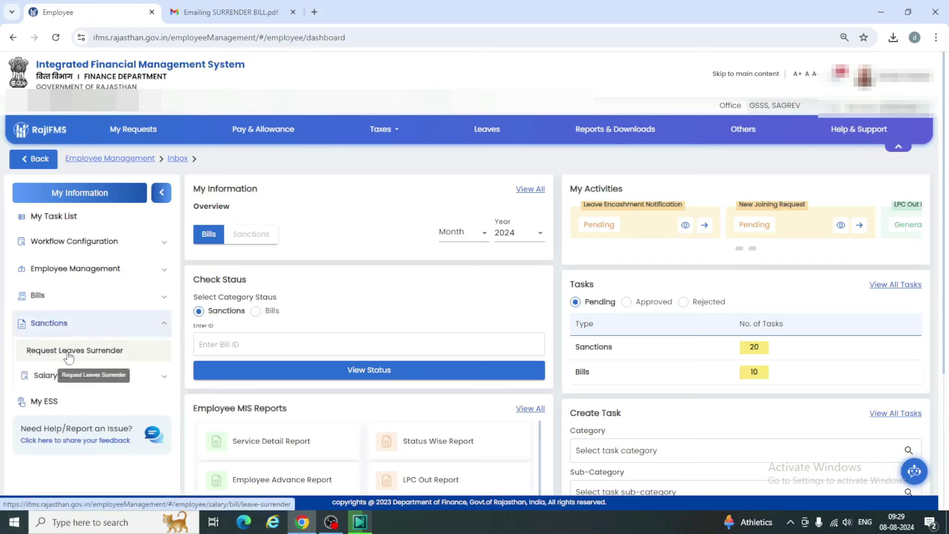
click(68, 354)
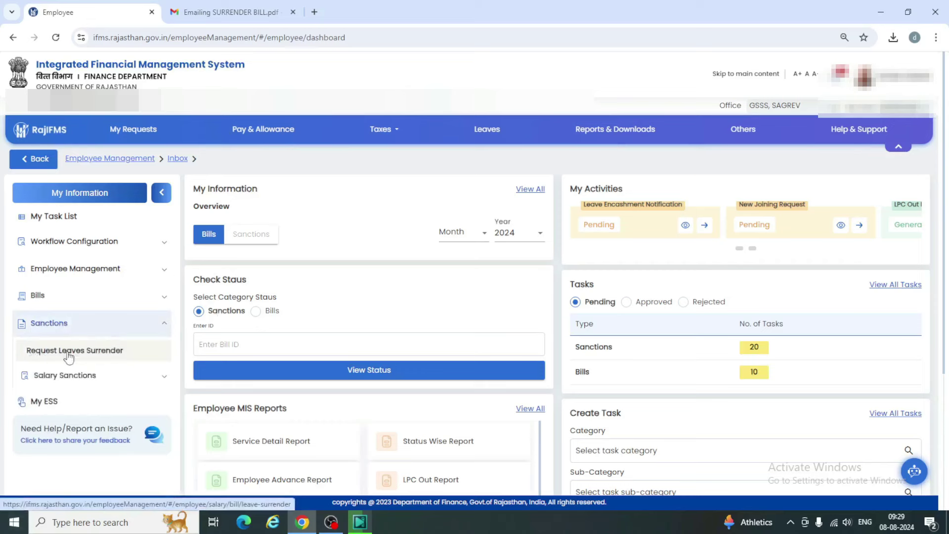
click(69, 354)
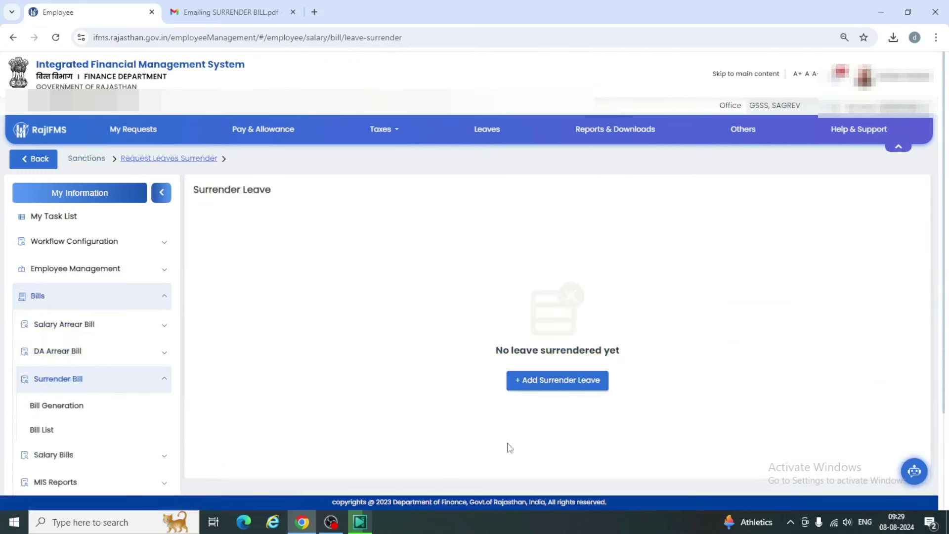
click(539, 388)
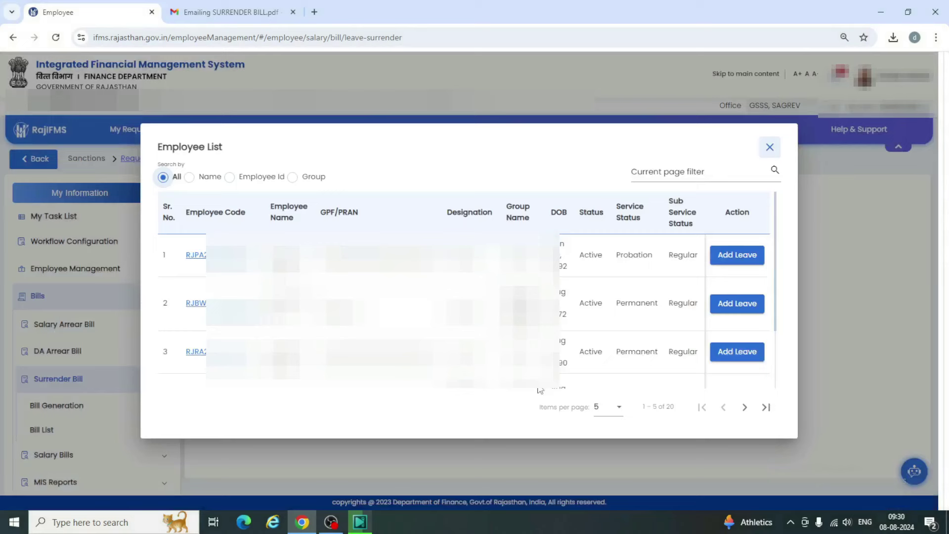
- Show 50 employees per page in the employee list and add leave for the employee at serial number 15
scroll(462, 311, down, 2)
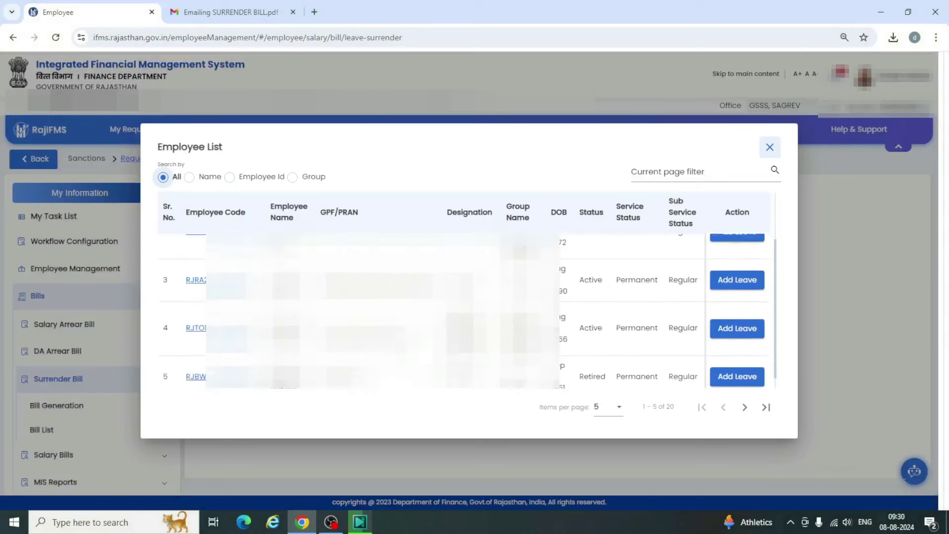
click(618, 409)
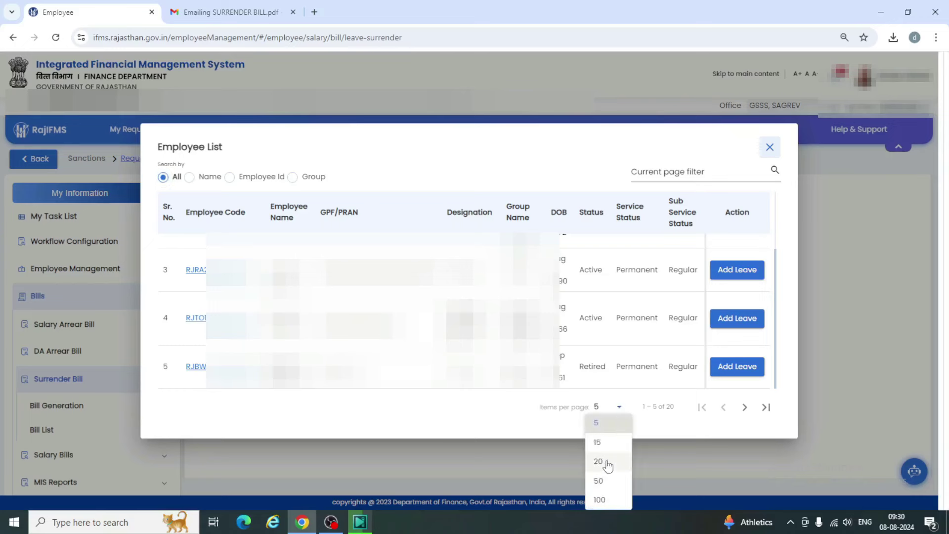
click(604, 478)
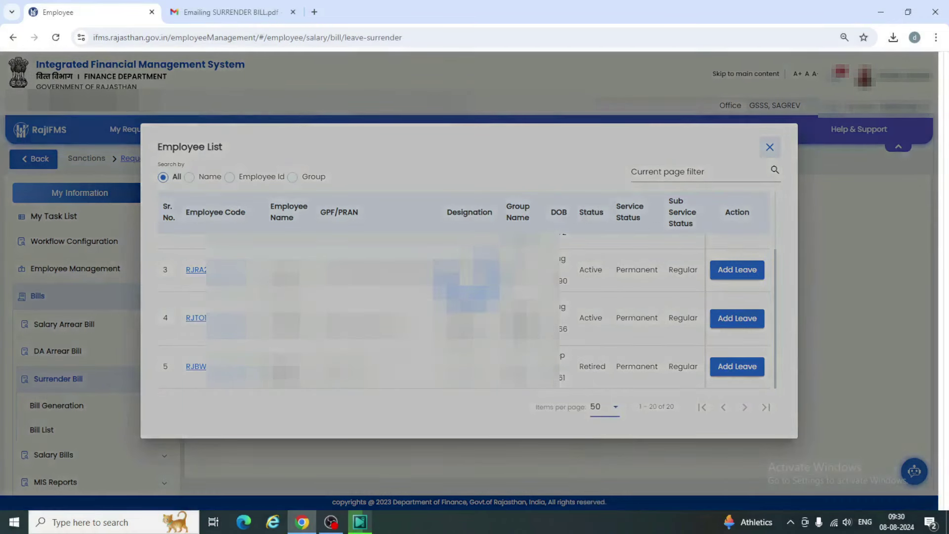
scroll(464, 307, down, 4)
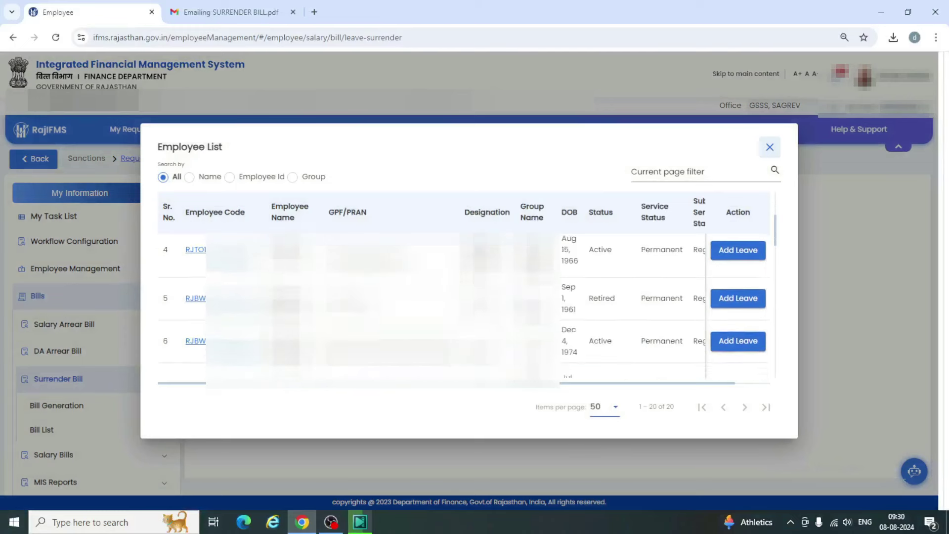
scroll(465, 306, down, 5)
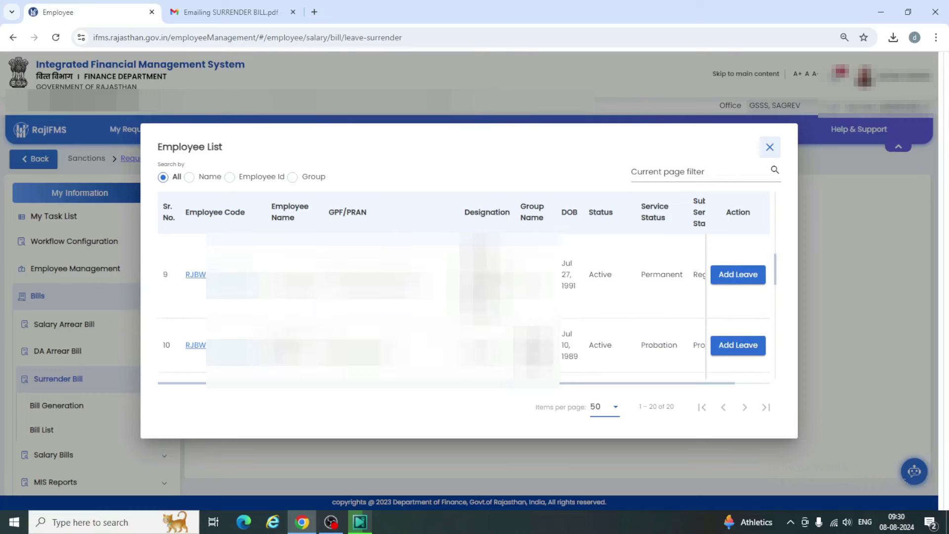
scroll(465, 306, down, 4)
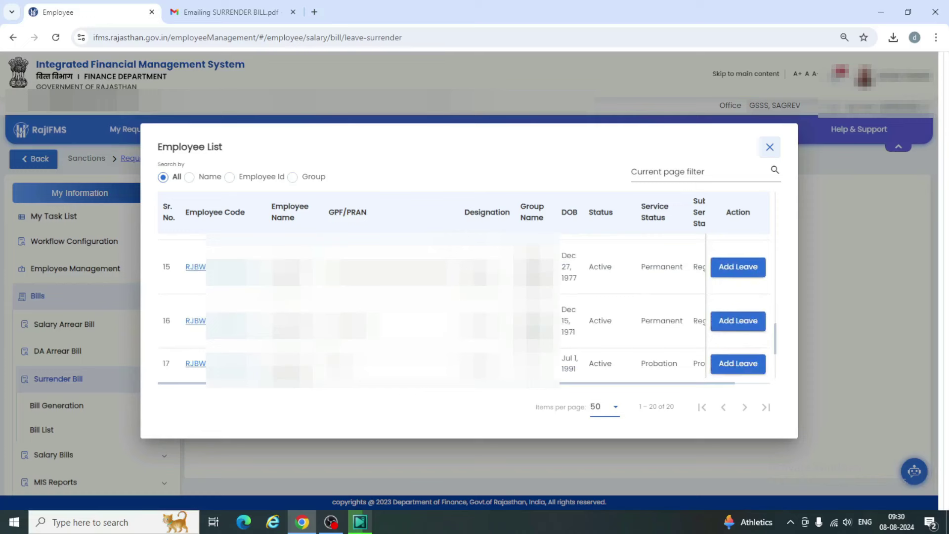
click(739, 269)
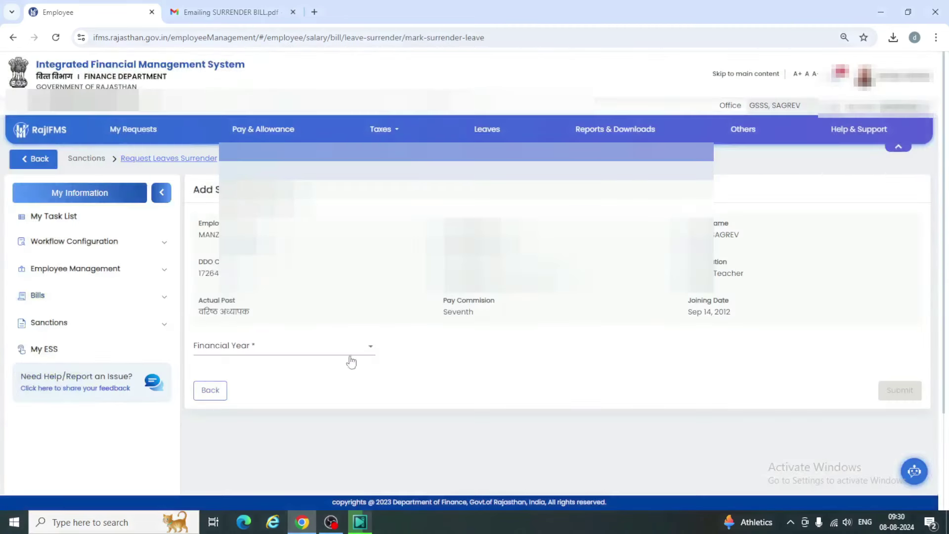
- Set the surrender request's financial year to 2024-25 and its apply date to 1/8/2024
click(232, 352)
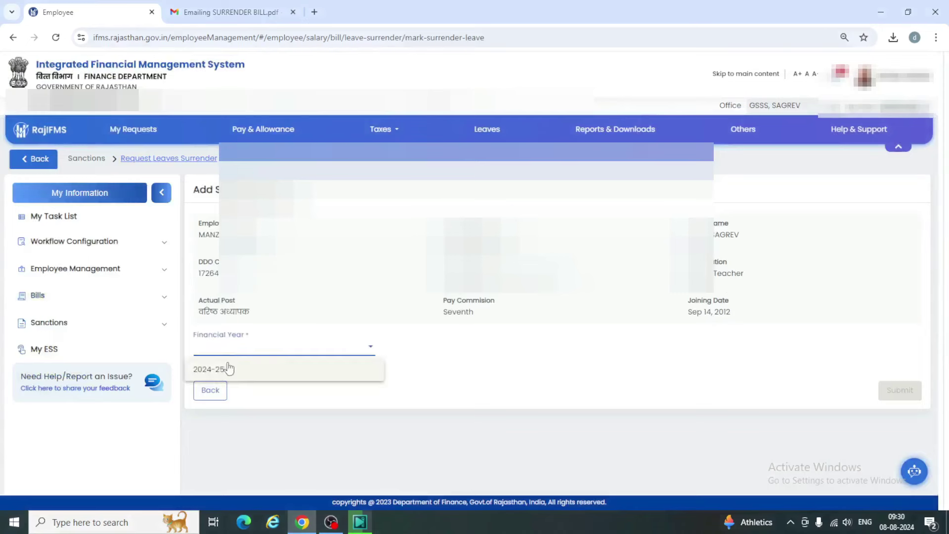
click(224, 370)
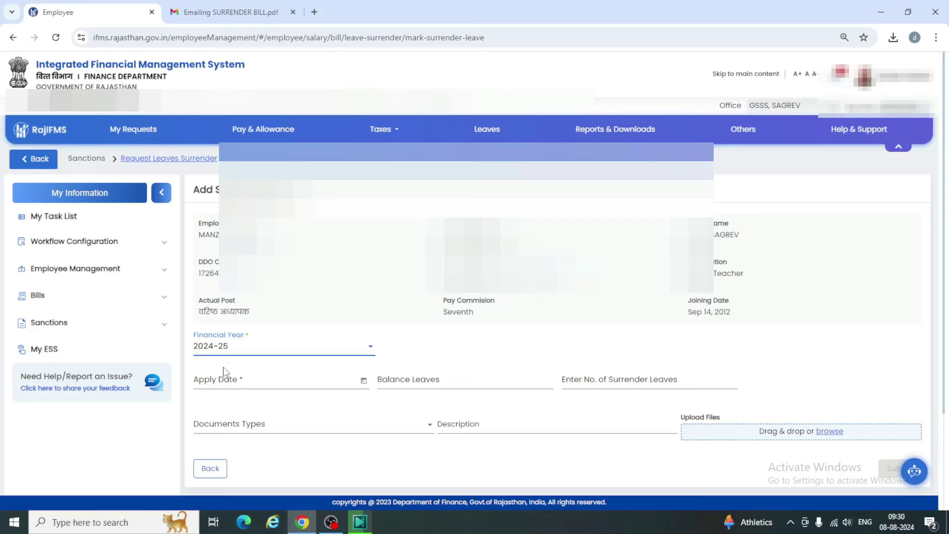
click(364, 381)
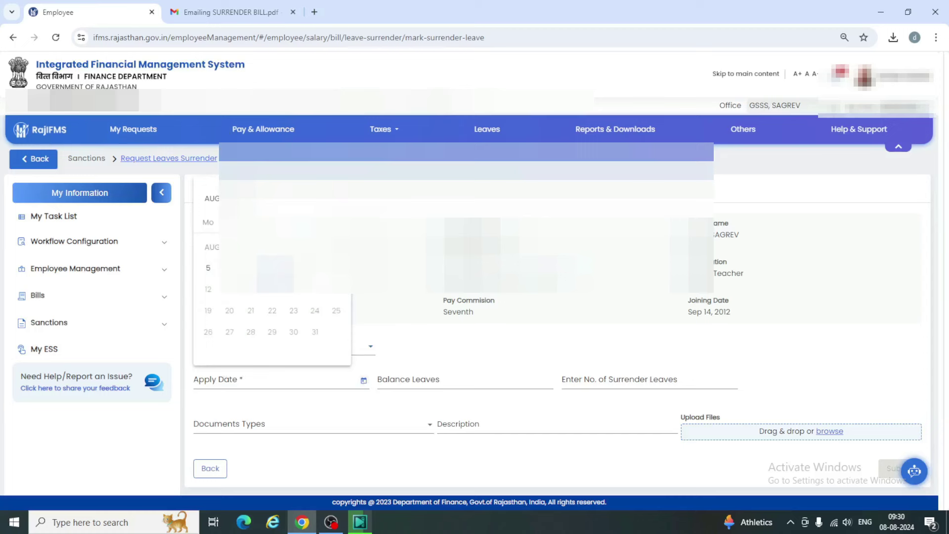
click(271, 247)
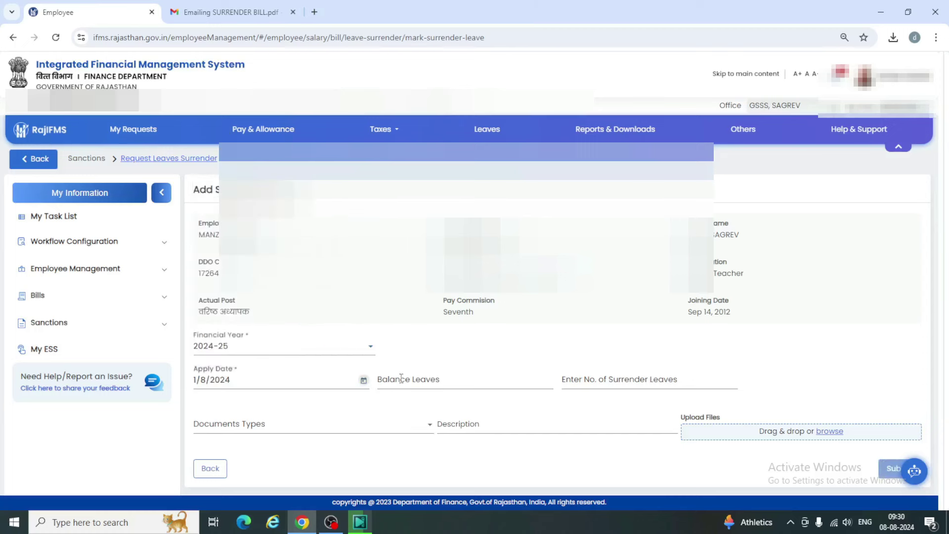
- Enter 120 as the balance leaves and 15 as the number of surrender leaves
click(458, 382)
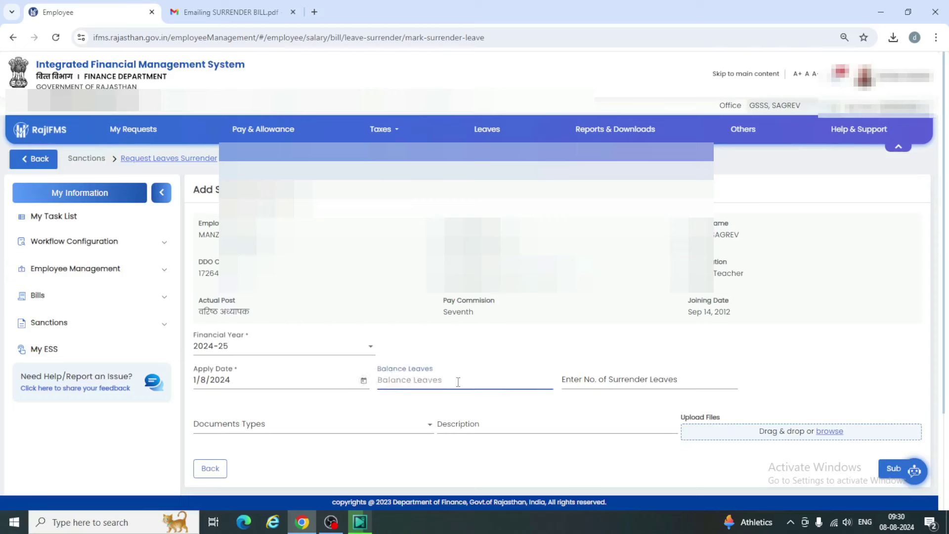
text(120)
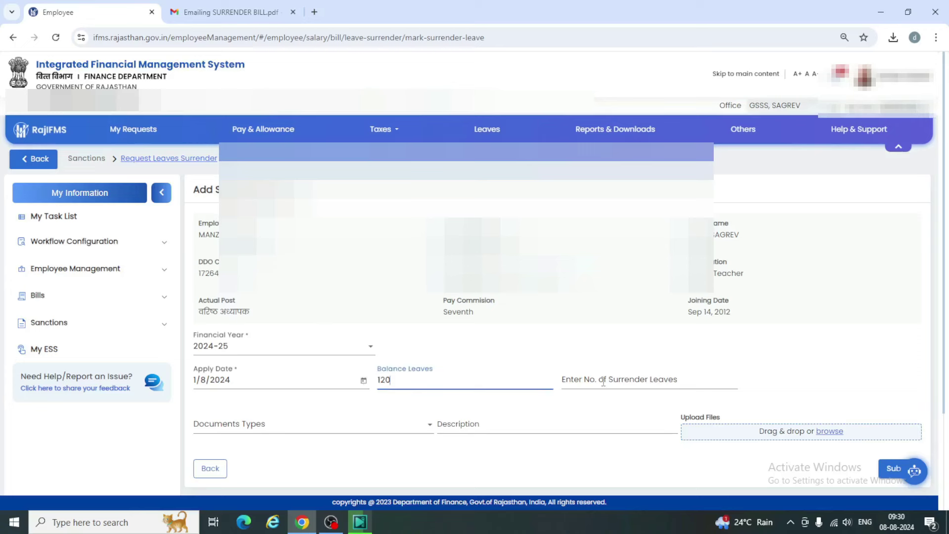
click(603, 382)
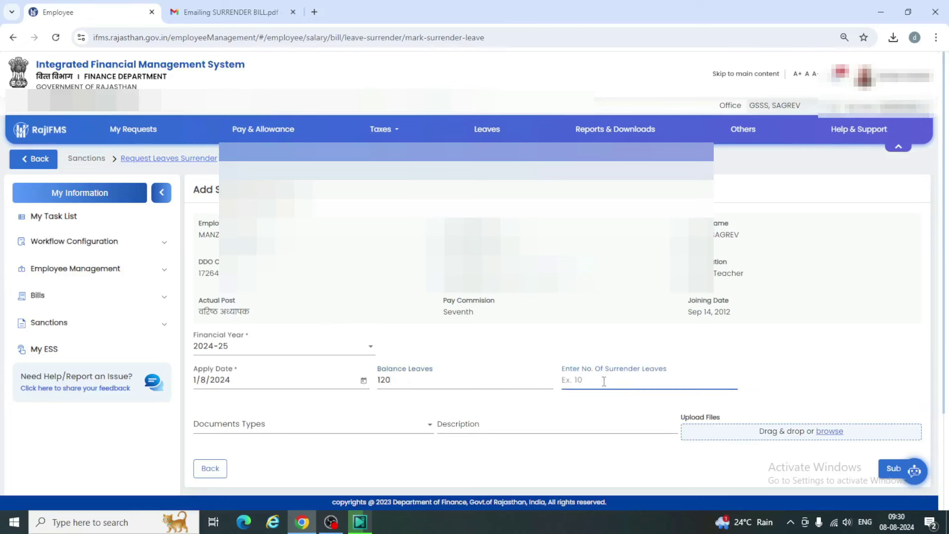
text(15)
- Set the document type to Leave Surrender Sanction and enter "sanction" as its description
click(303, 430)
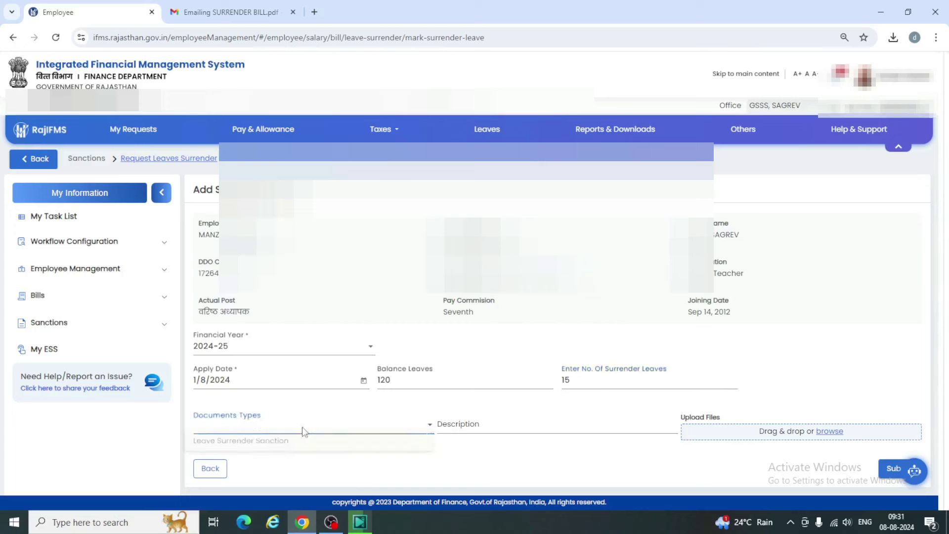
click(251, 442)
click(487, 426)
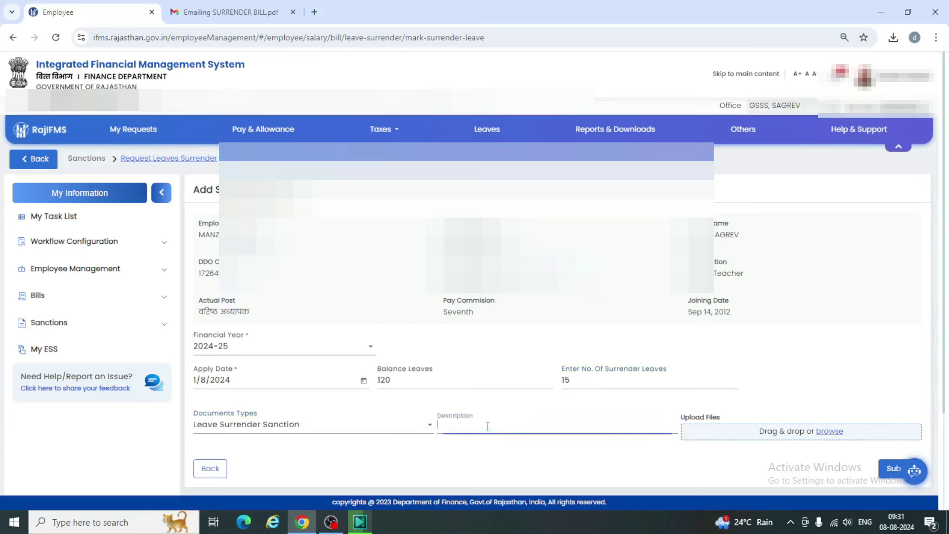
text(sanction)
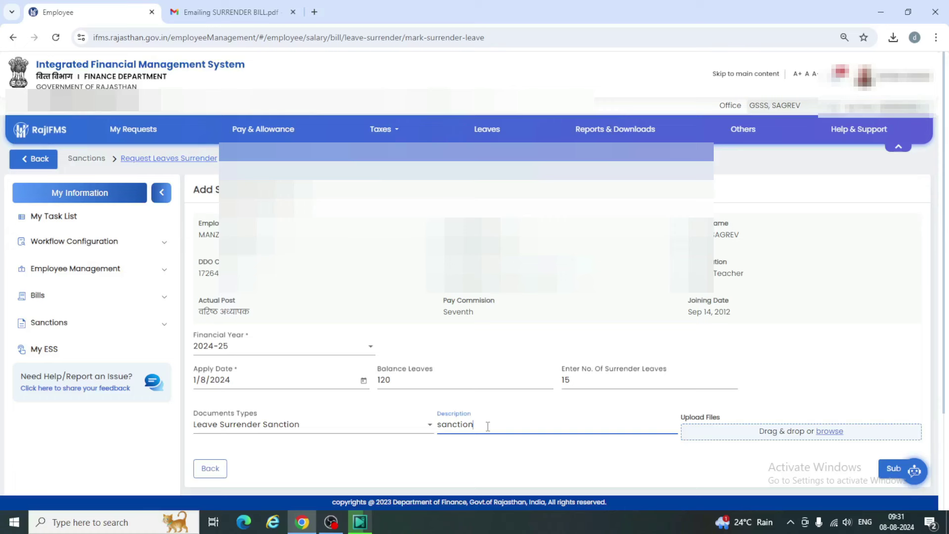
- Upload SURRENDER BILL.pdf from the Desktop folder as the supporting document
click(829, 432)
click(829, 433)
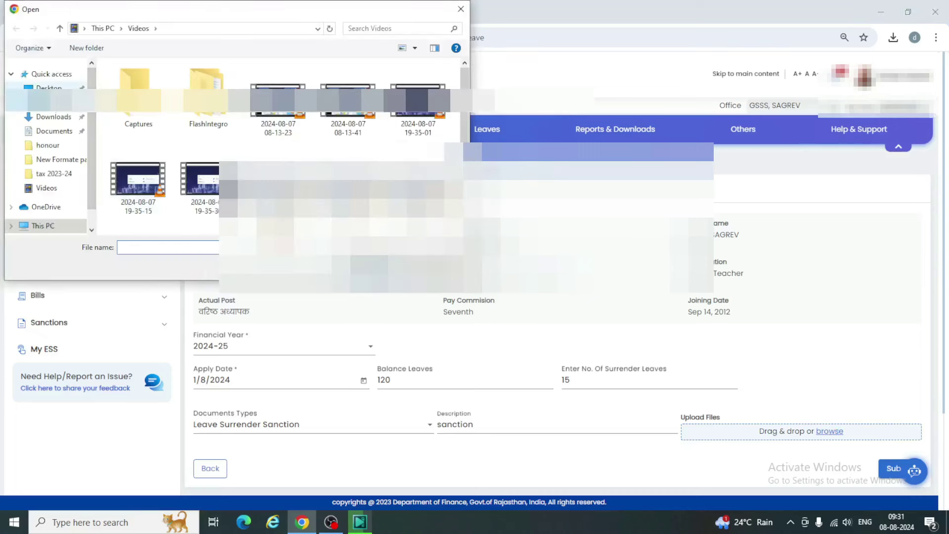
click(49, 88)
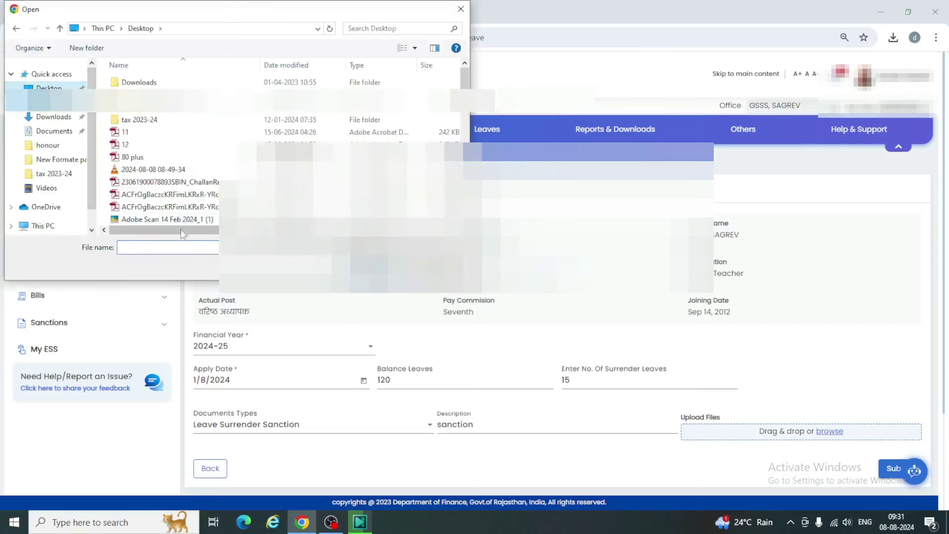
click(169, 249)
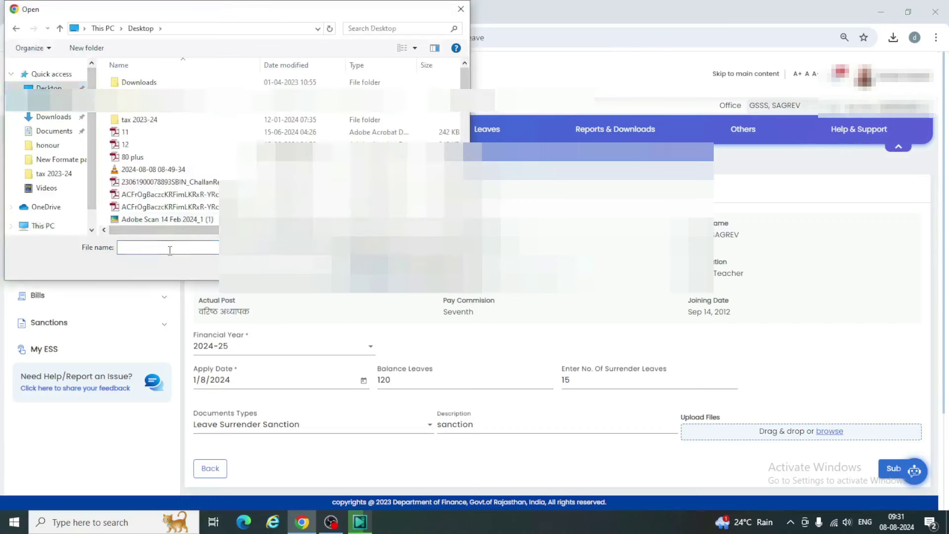
text(suure)
key(BackSpace)
key(BackSpace)
key(BackSpace)
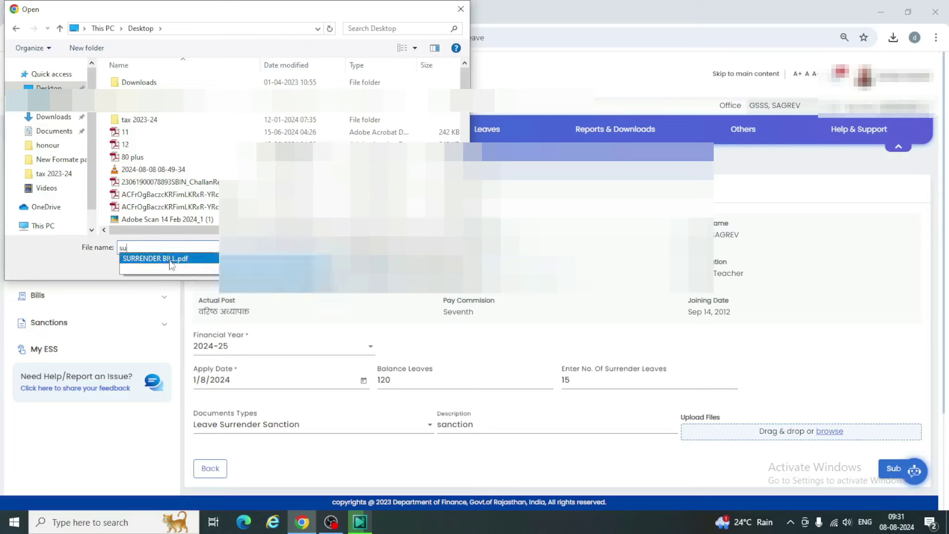
click(170, 260)
key(Return)
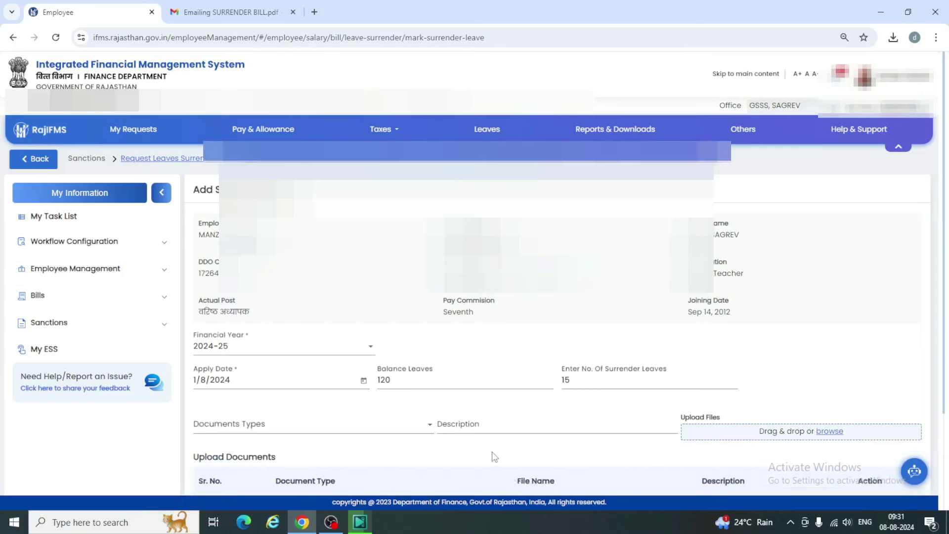
- Submit the leave surrender request, confirm the submission and dismiss the closing message
scroll(493, 455, down, 3)
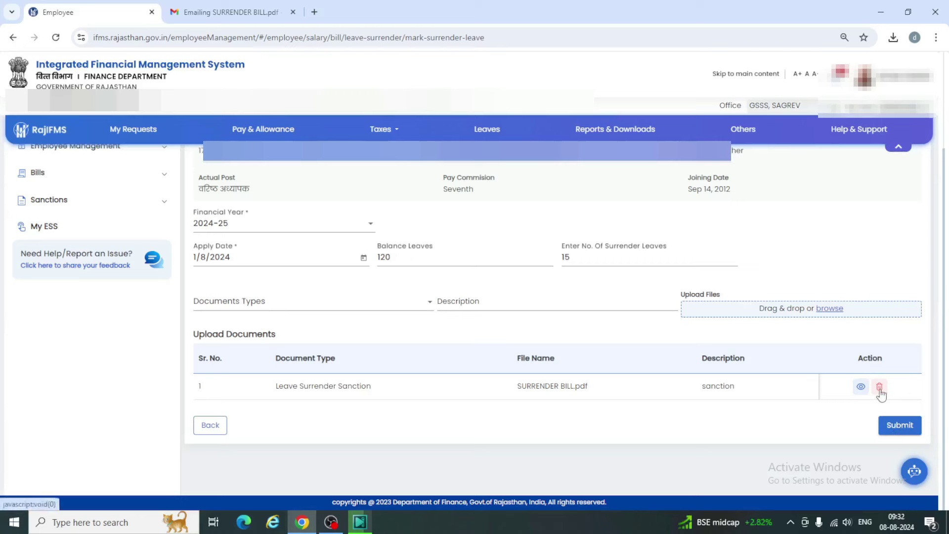
click(898, 427)
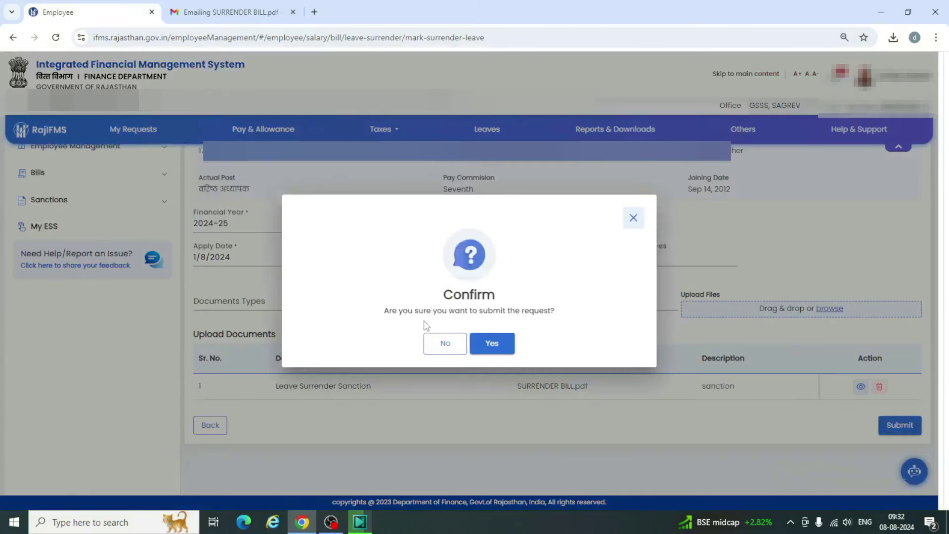
click(503, 352)
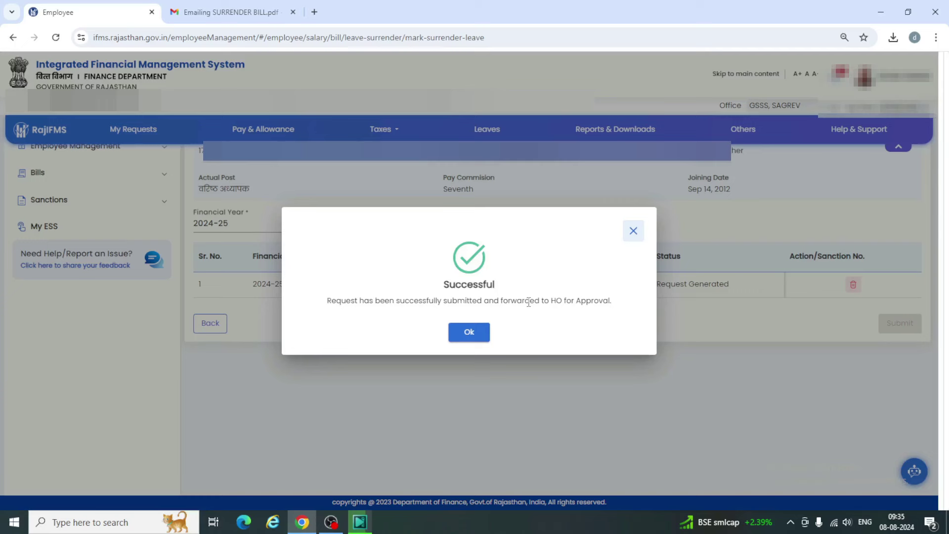
click(467, 337)
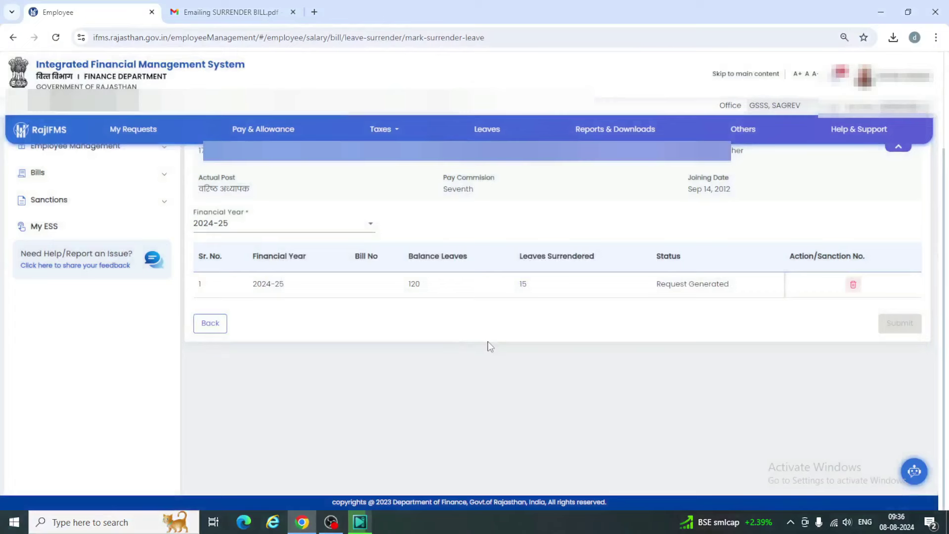
- Change the desk and role to HO on Desk 1 in the Workspace and open the Employee Management module
click(865, 80)
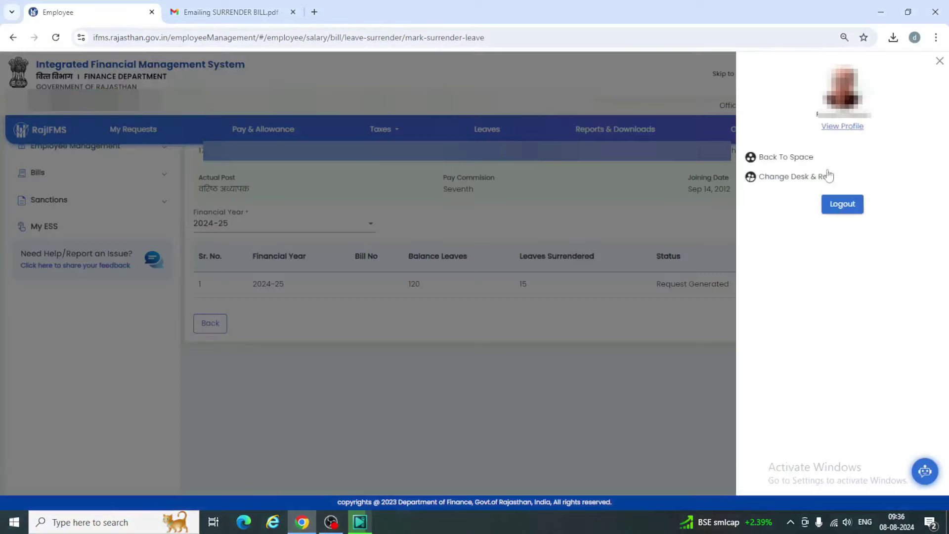
click(809, 177)
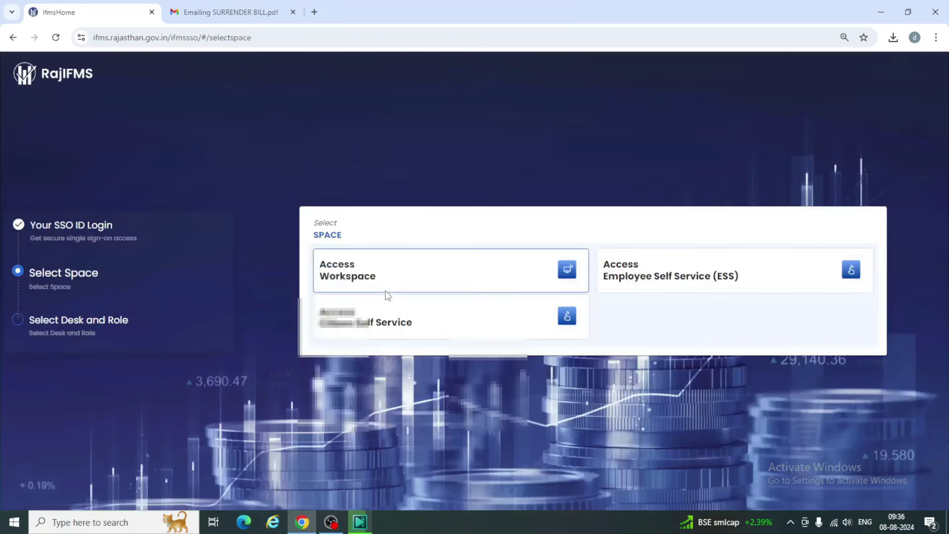
click(567, 273)
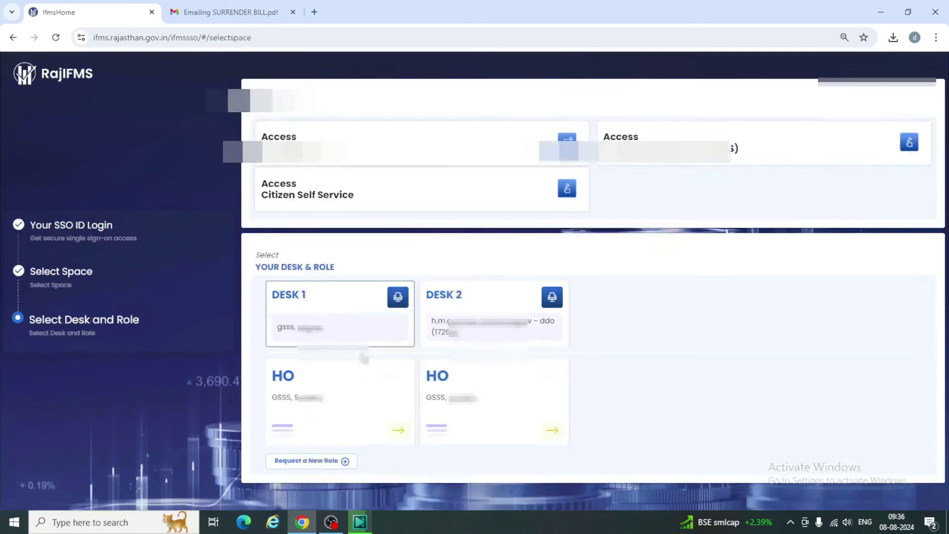
click(400, 432)
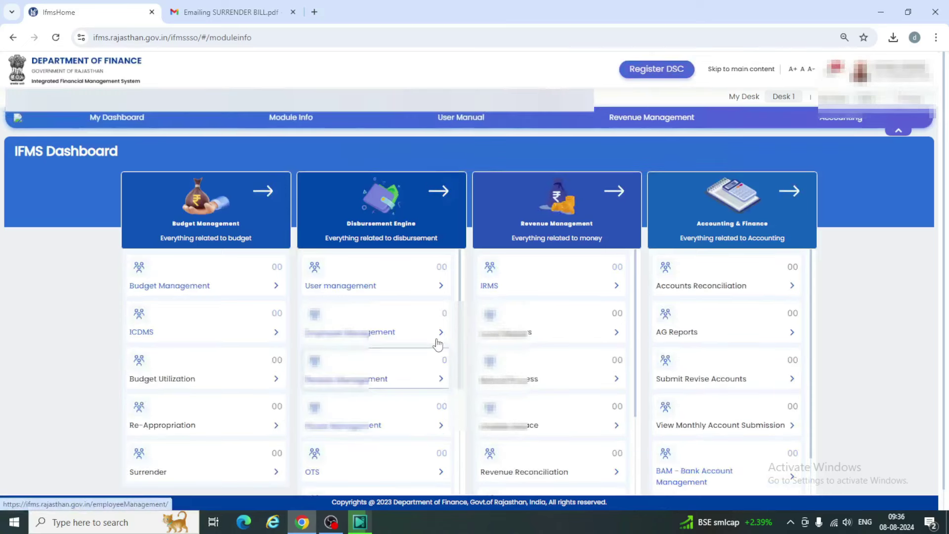
click(441, 338)
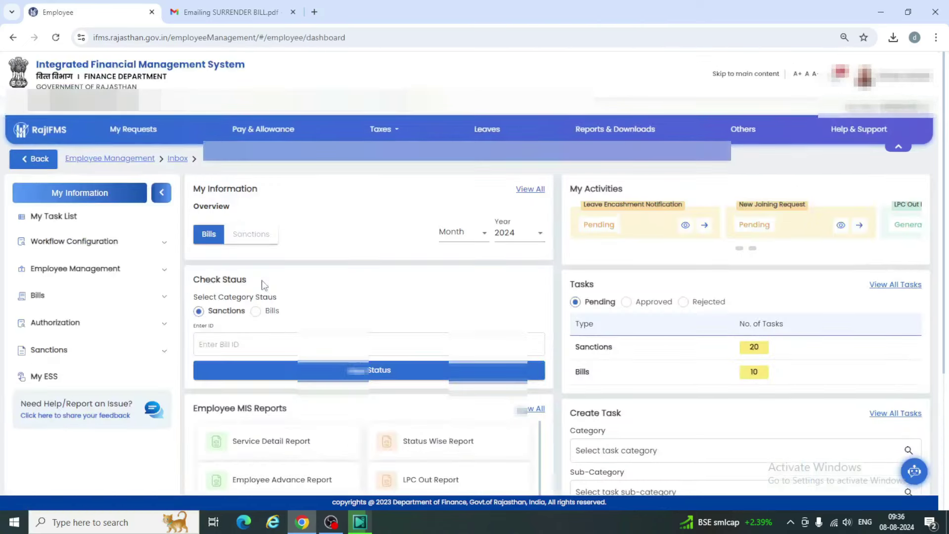
- Open the Leave Surrender Requests list in the Sanctions section
click(163, 299)
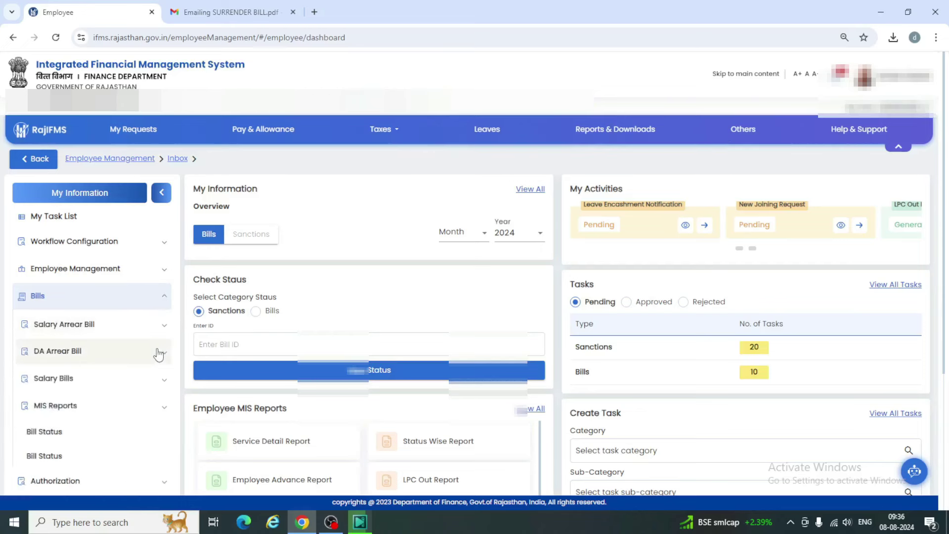
scroll(159, 360, down, 2)
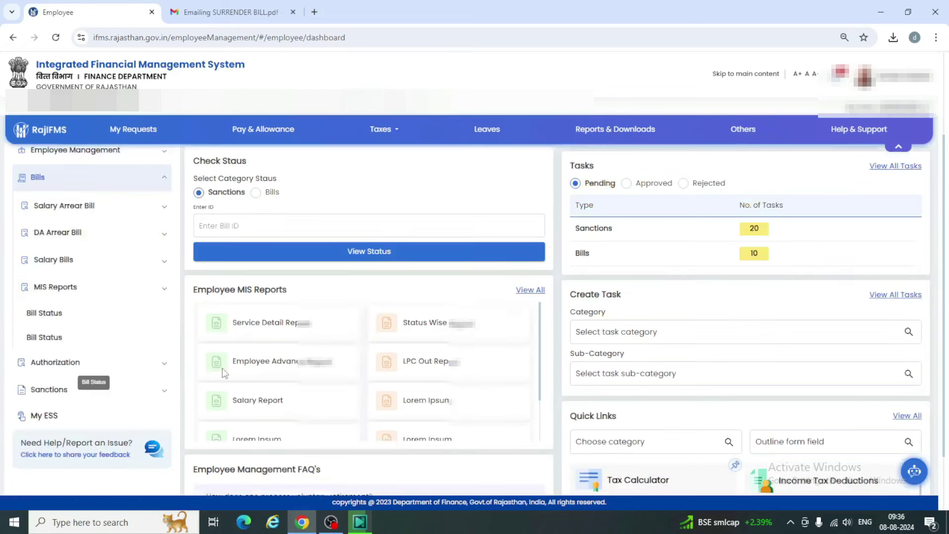
click(162, 393)
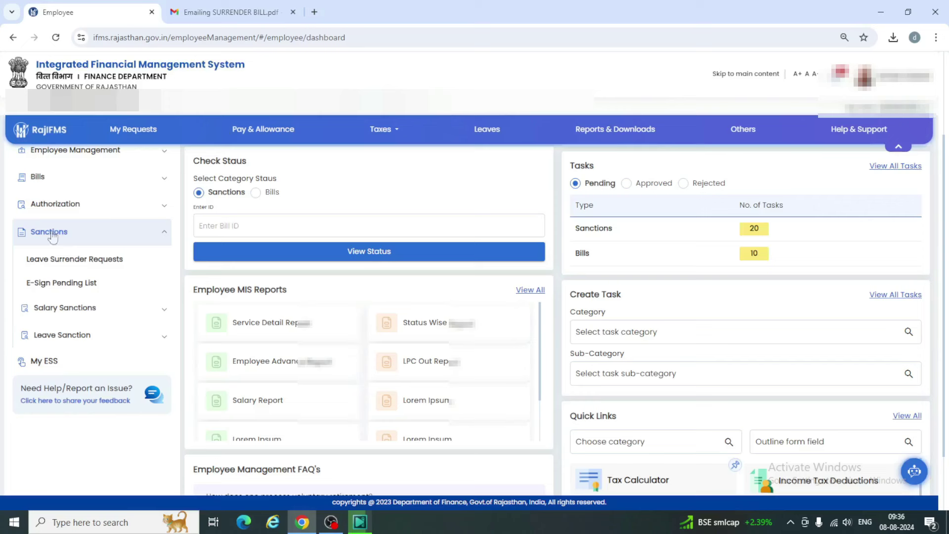
click(63, 264)
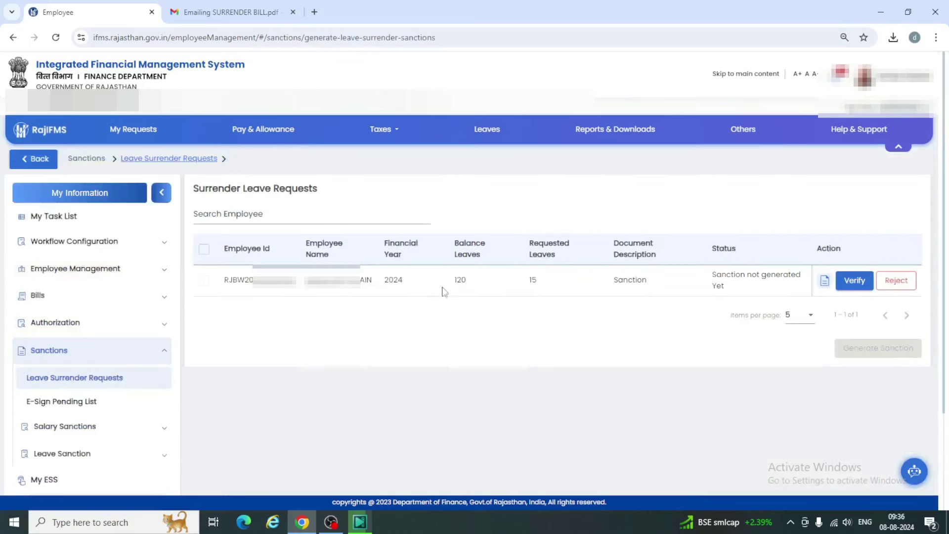
- Select the listed surrender request, verify its 15 requested leaves, confirm the leave details and dismiss the closing message
click(205, 249)
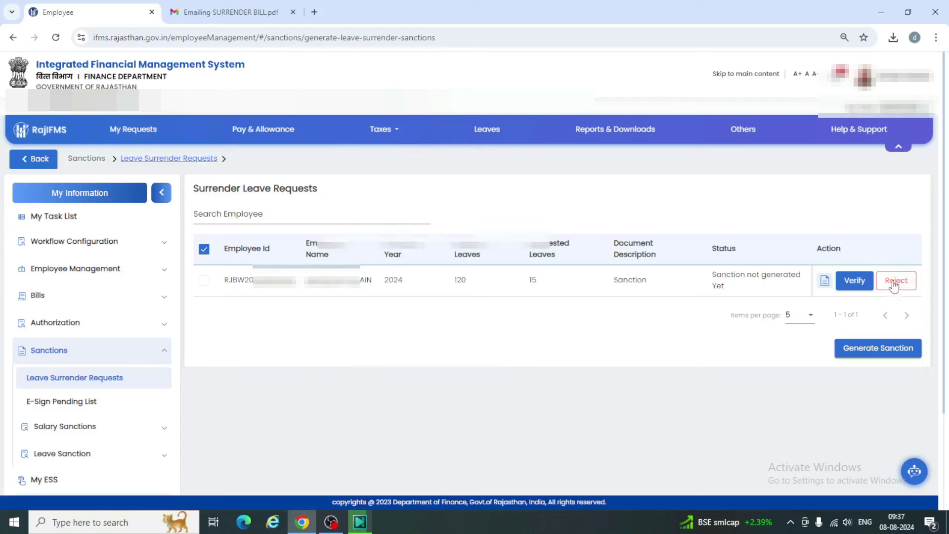
click(853, 284)
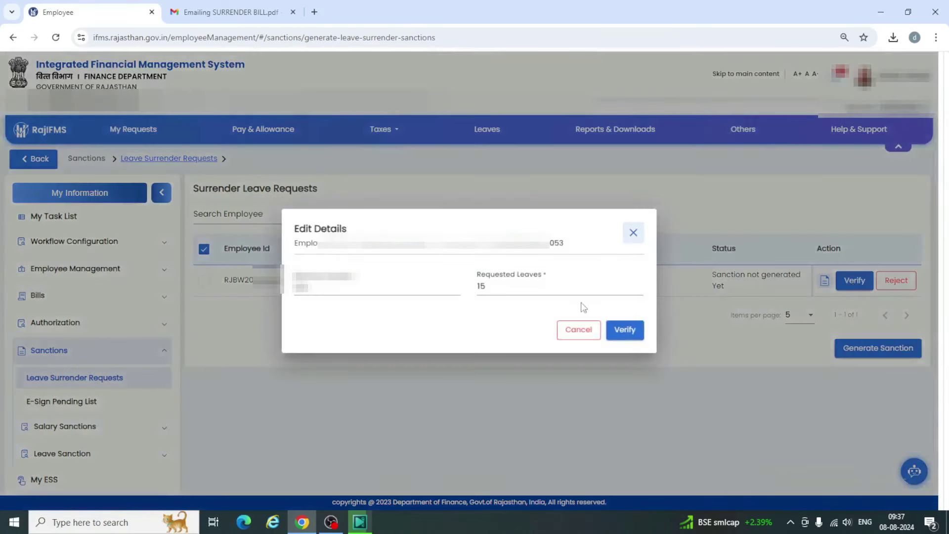
click(625, 330)
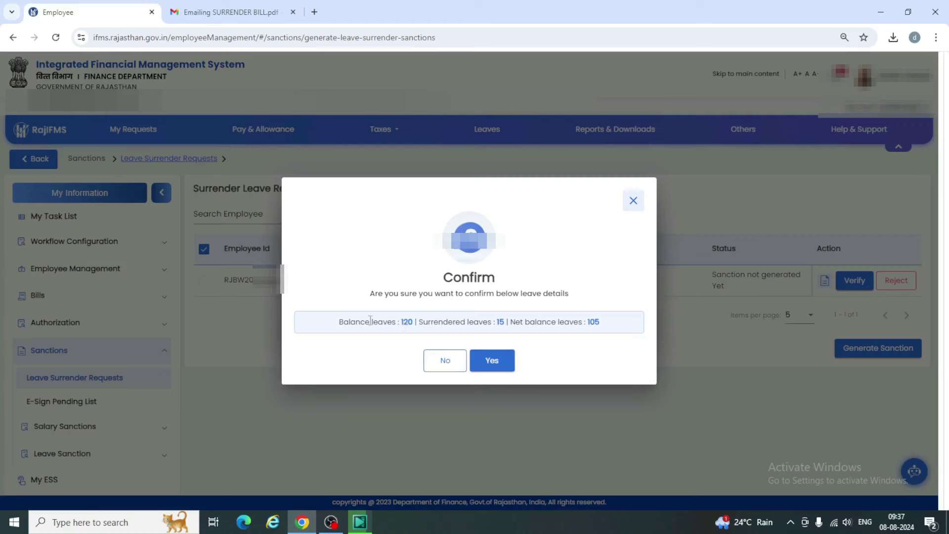
click(496, 361)
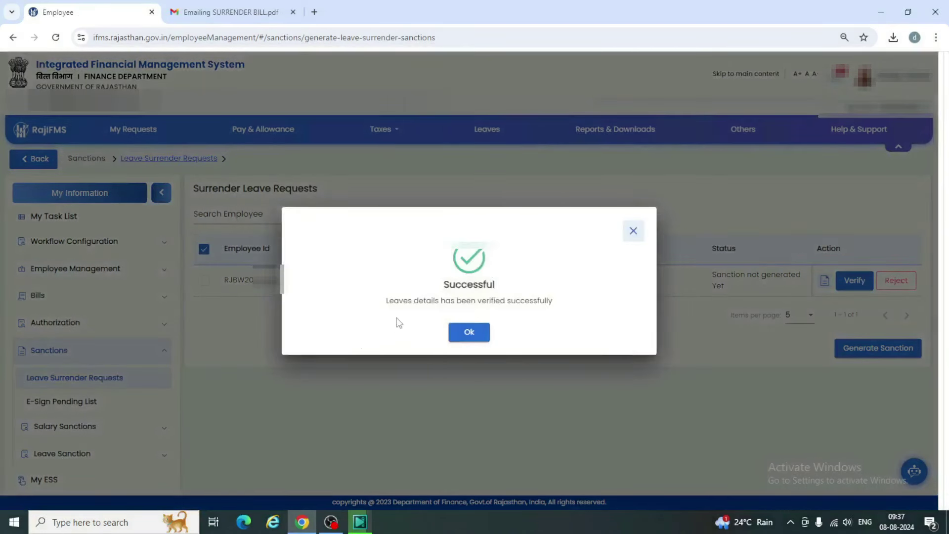
click(468, 332)
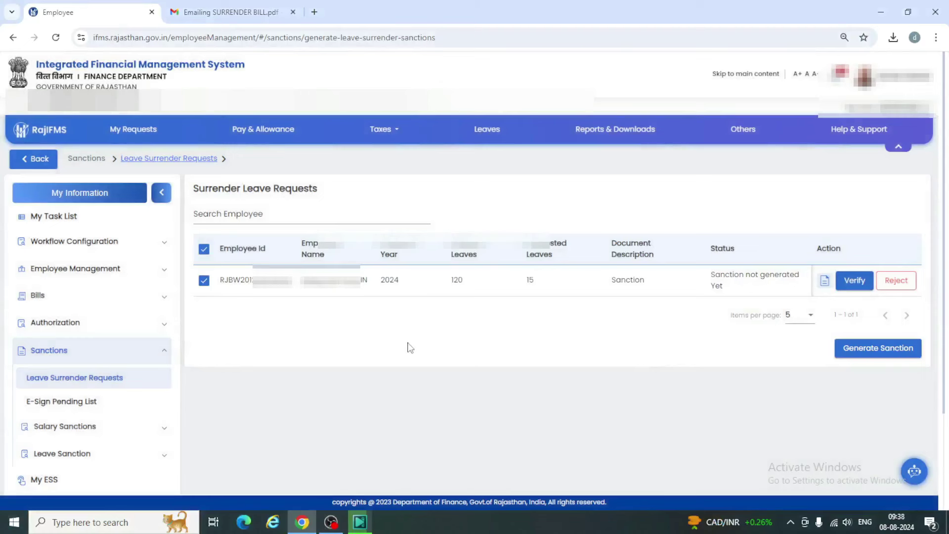
- Generate the sanction for the selected employee, confirm it and dismiss the closing message
click(883, 351)
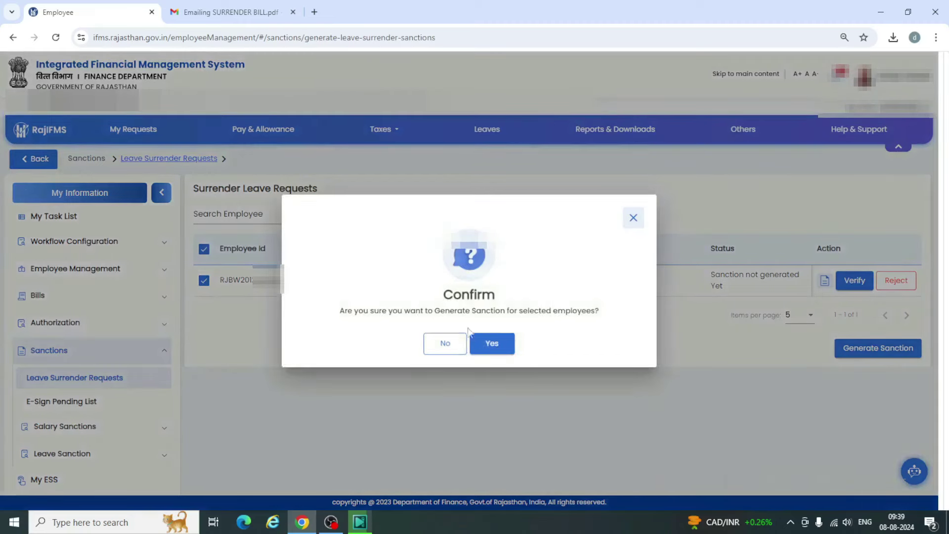
click(503, 351)
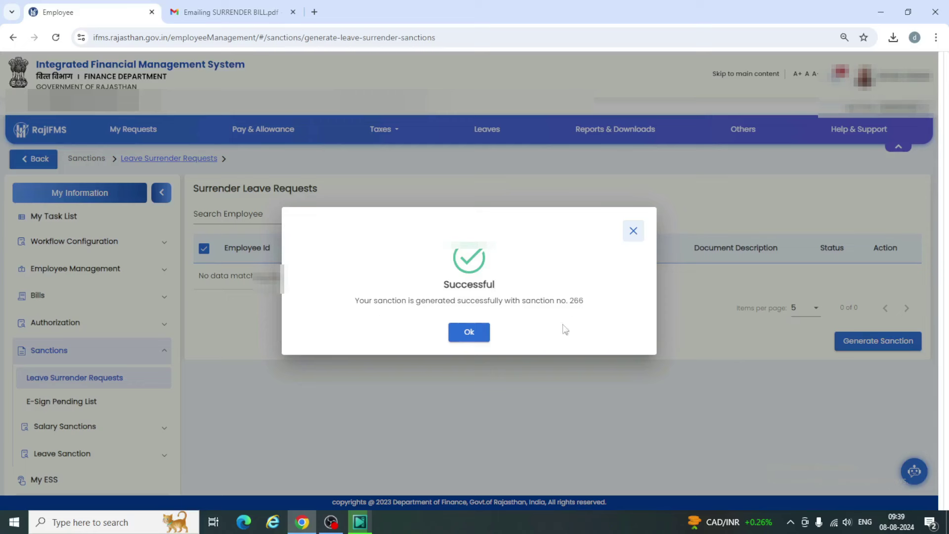
click(471, 333)
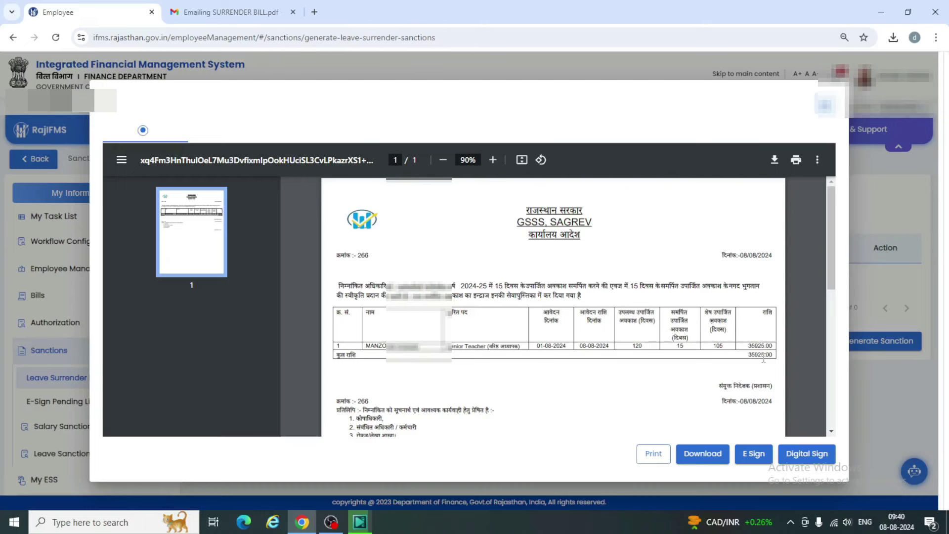
- E-sign the generated leave surrender sanction order, dismiss the closing message and look through the signed document
click(756, 458)
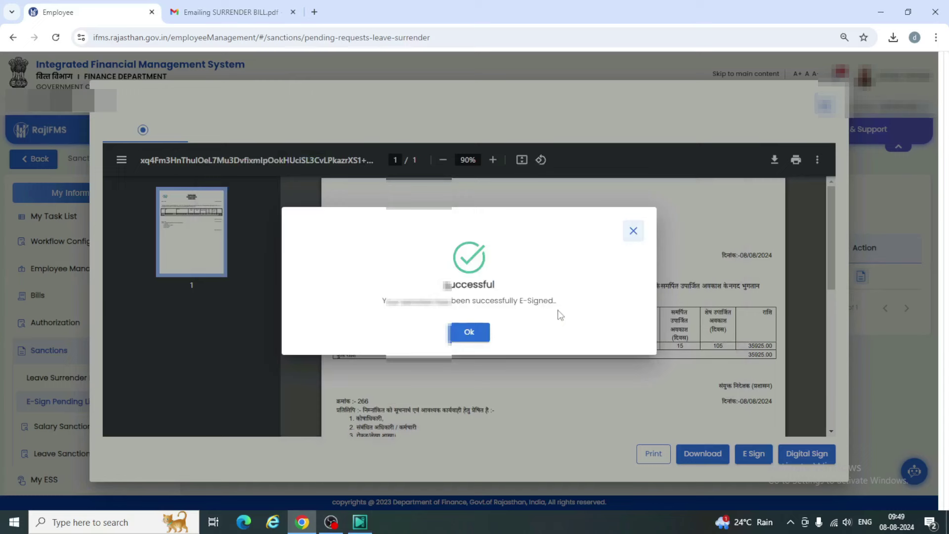
click(470, 334)
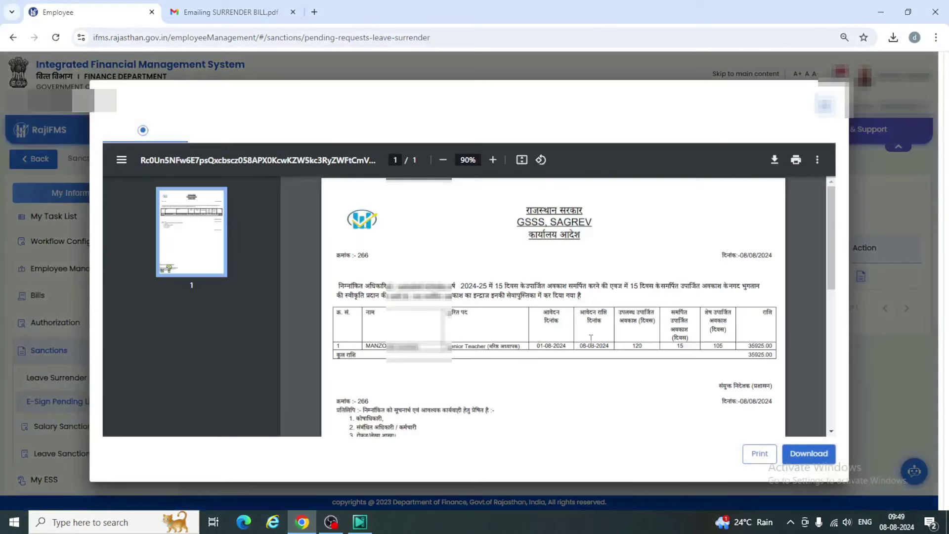
scroll(596, 352, down, 5)
scroll(599, 353, up, 5)
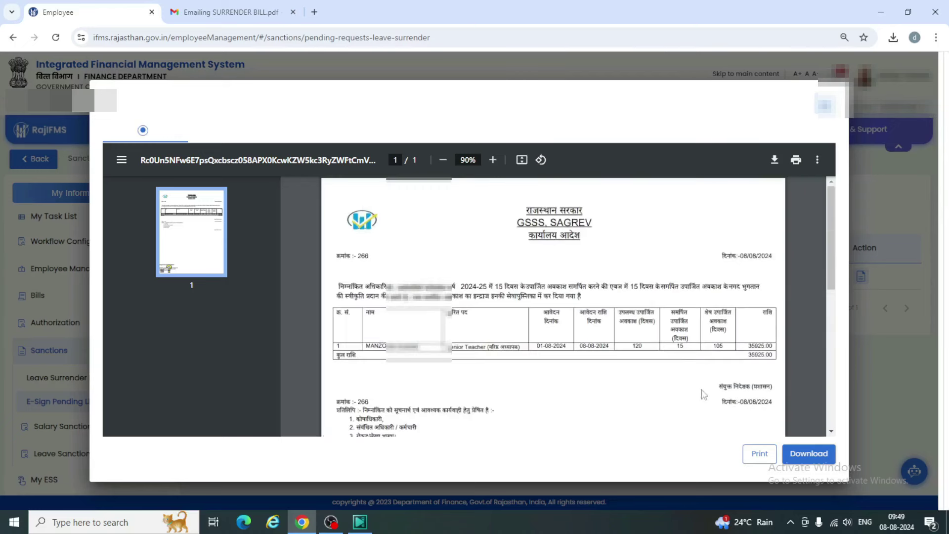
- Download the signed sanction order, check the signature at the page's end and close the document preview
click(804, 454)
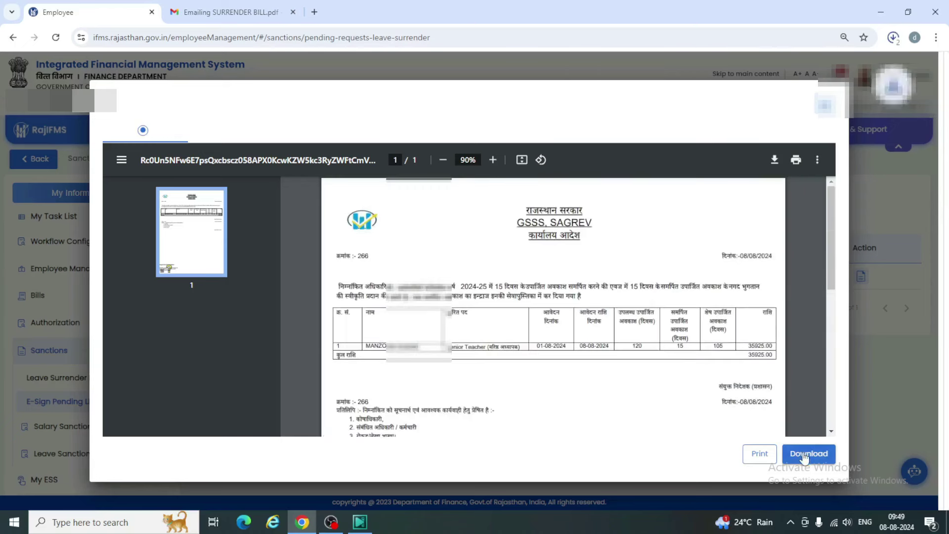
click(890, 43)
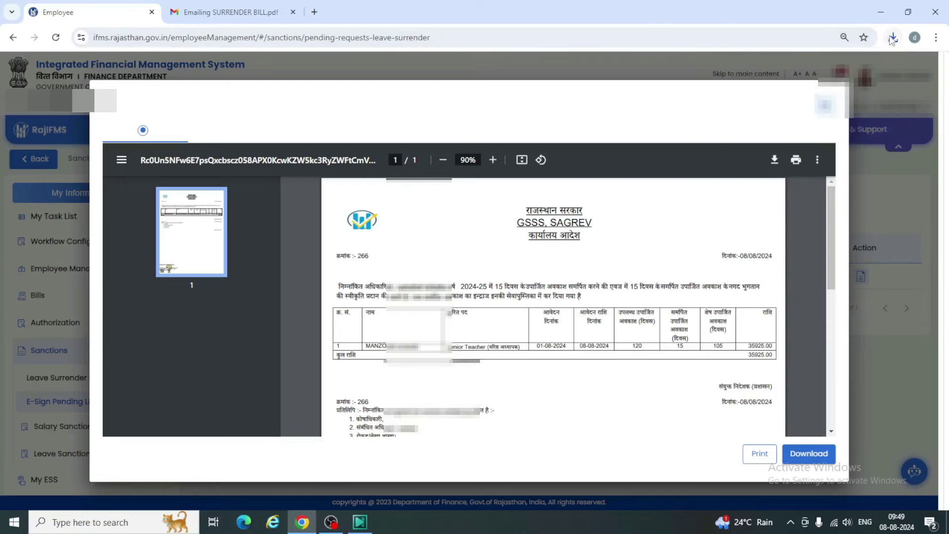
scroll(590, 345, down, 5)
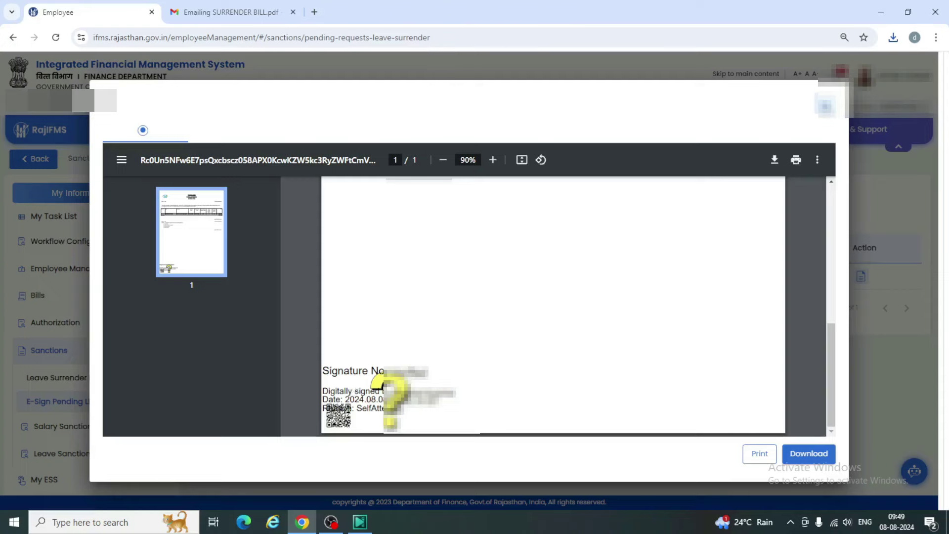
click(825, 106)
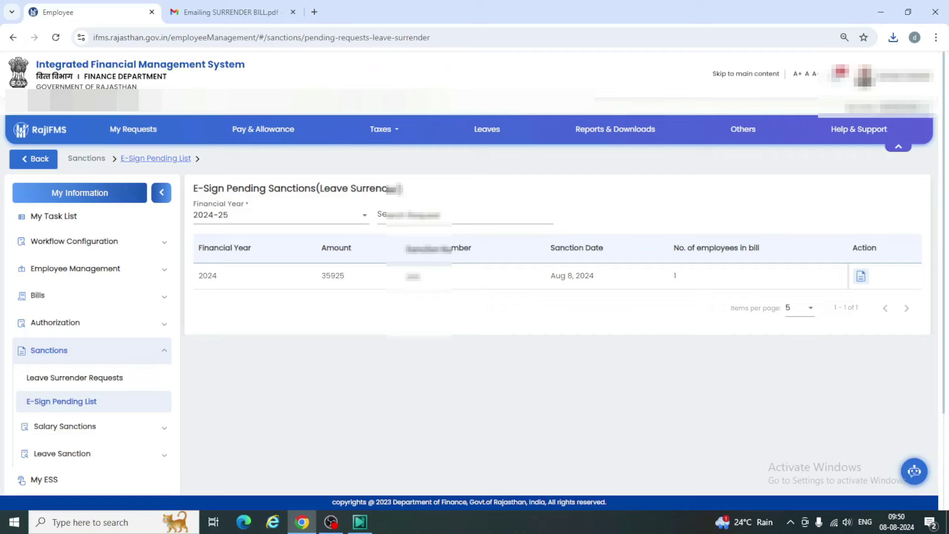
- Change the desk and role to DDO on Desk 2 in the Workspace and open the Employee Management module
click(865, 79)
click(791, 177)
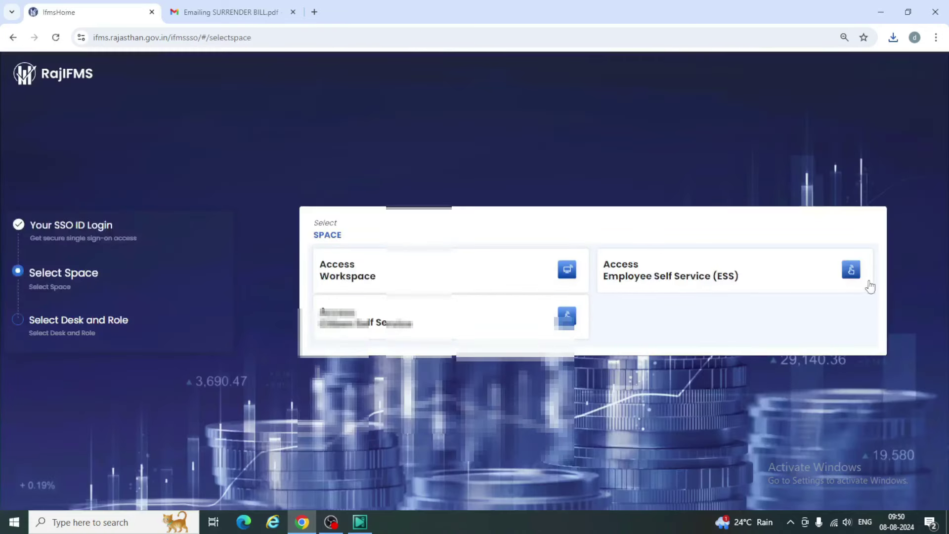
click(567, 269)
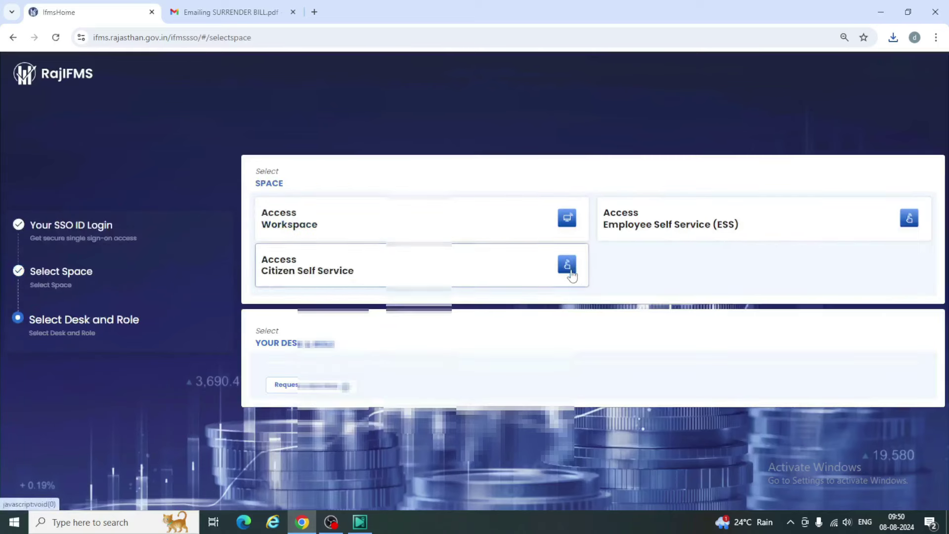
click(553, 297)
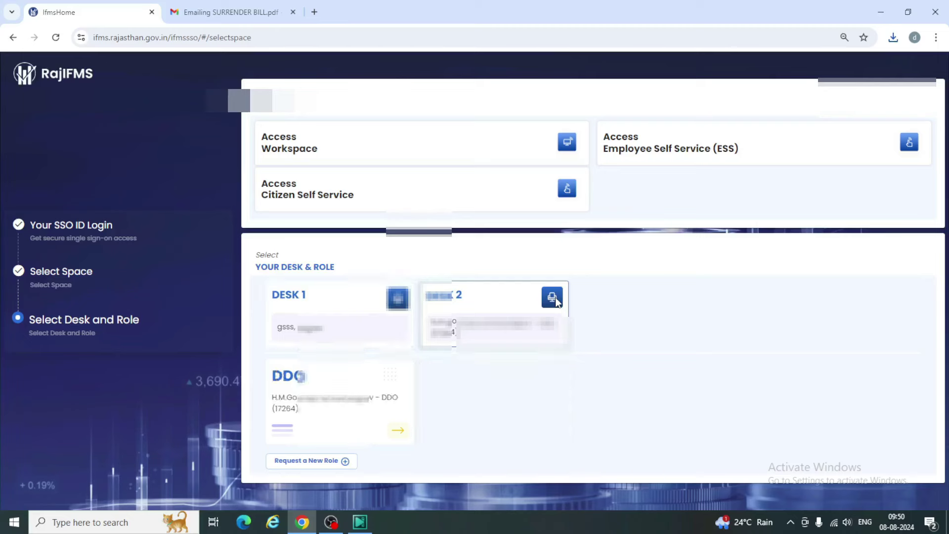
click(401, 431)
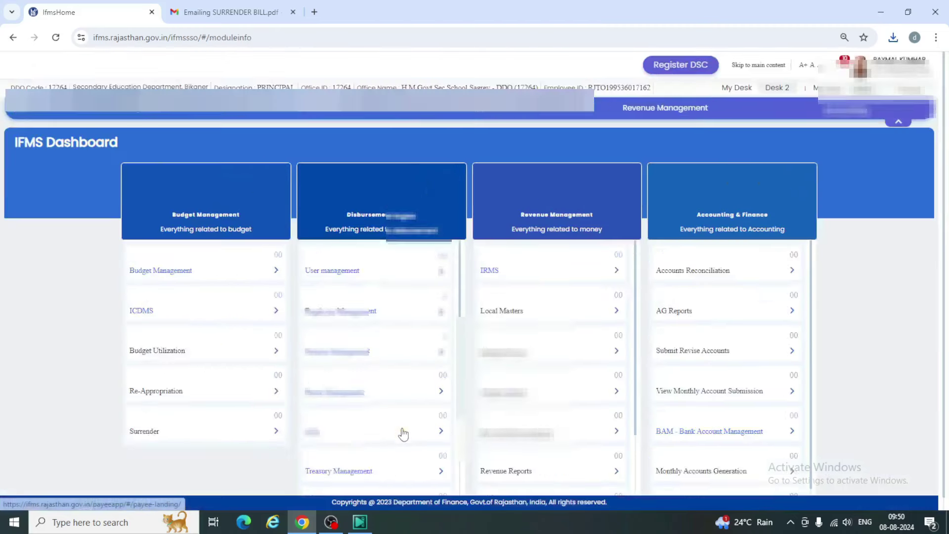
click(448, 340)
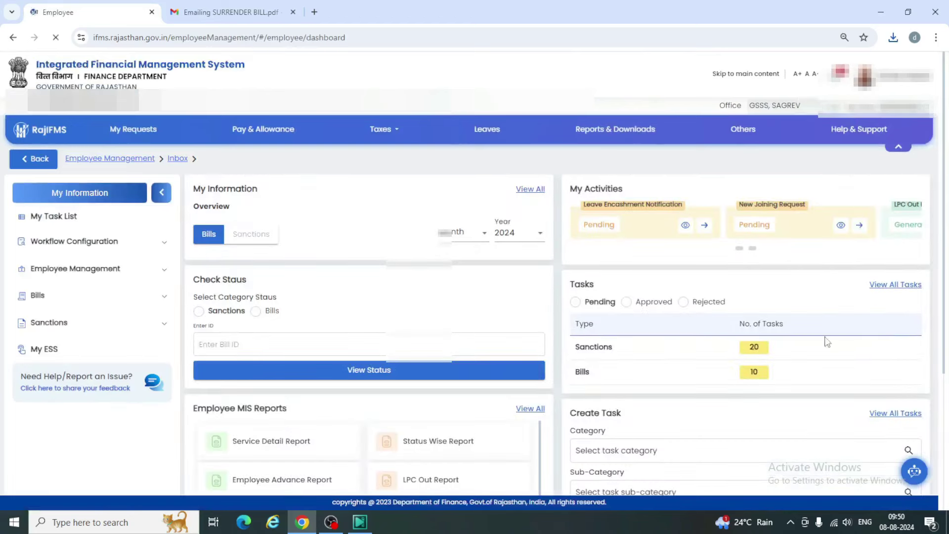
- Open the Bill Generation page for surrender bills
click(167, 297)
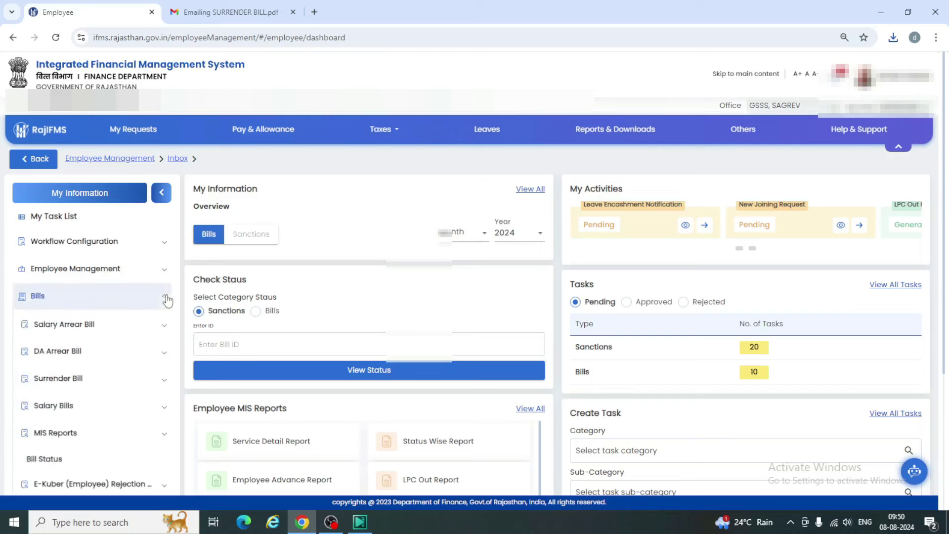
click(77, 382)
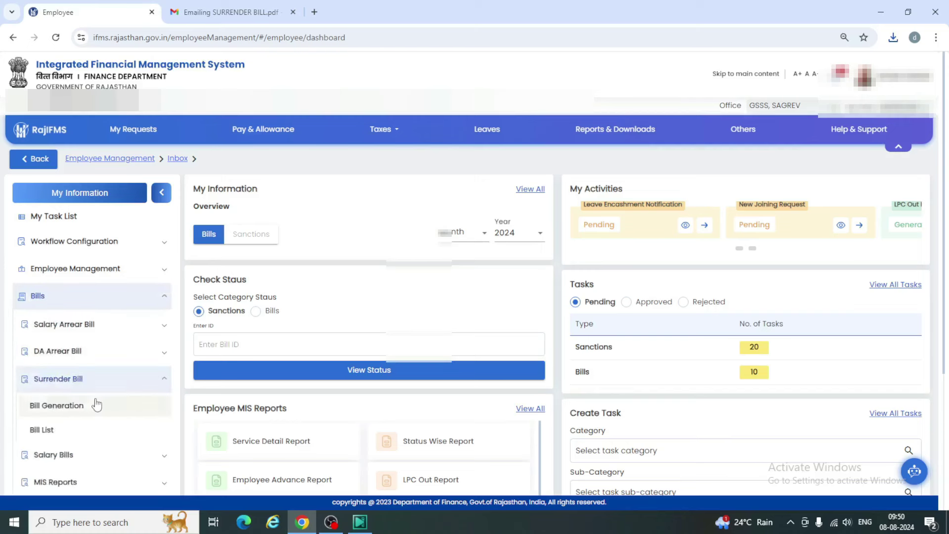
click(67, 405)
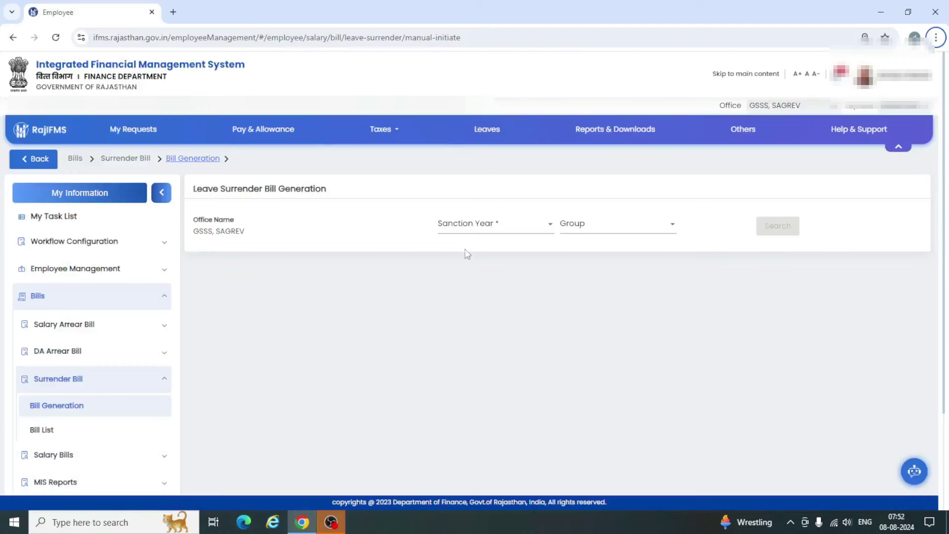
- Search for pending surrender bills with sanction year 2024-2025 and group GOVT S SCHOOL SAGREV 070453
click(462, 236)
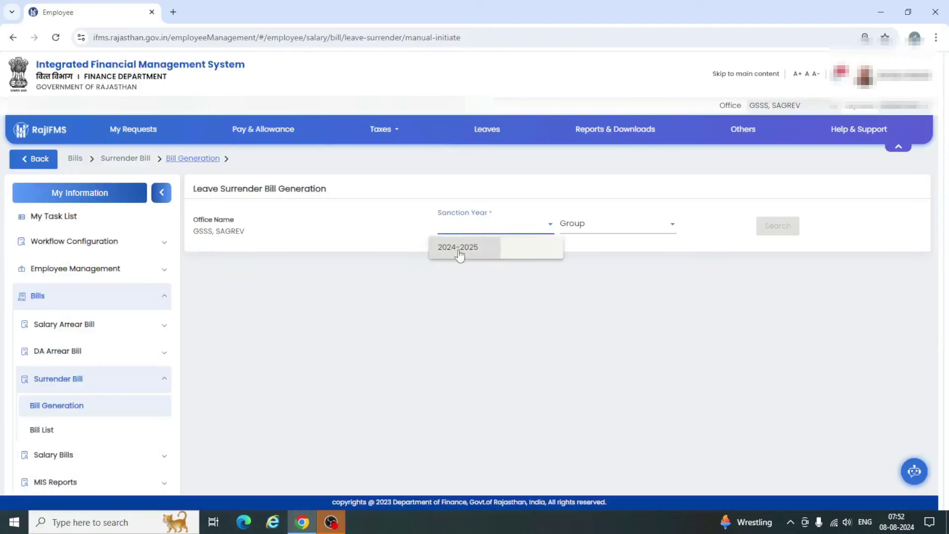
click(459, 252)
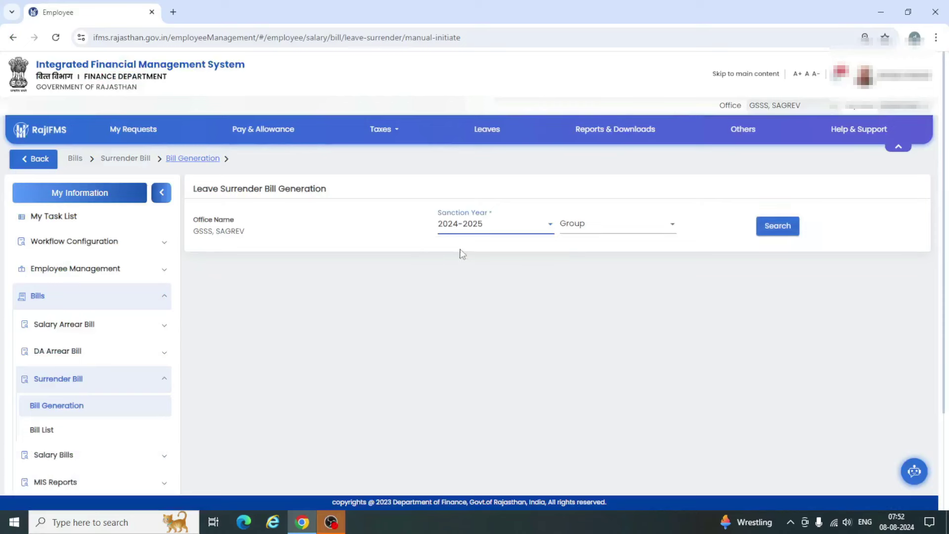
click(618, 231)
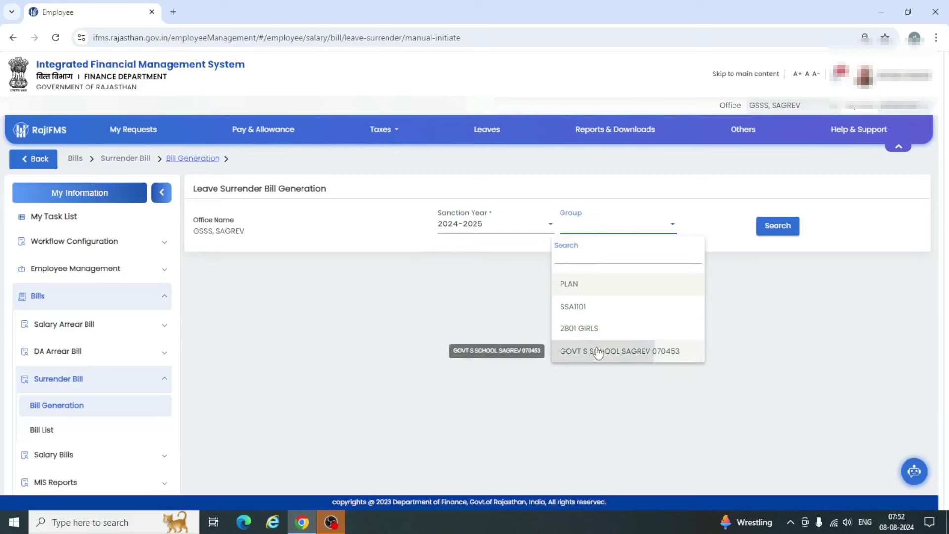
click(598, 352)
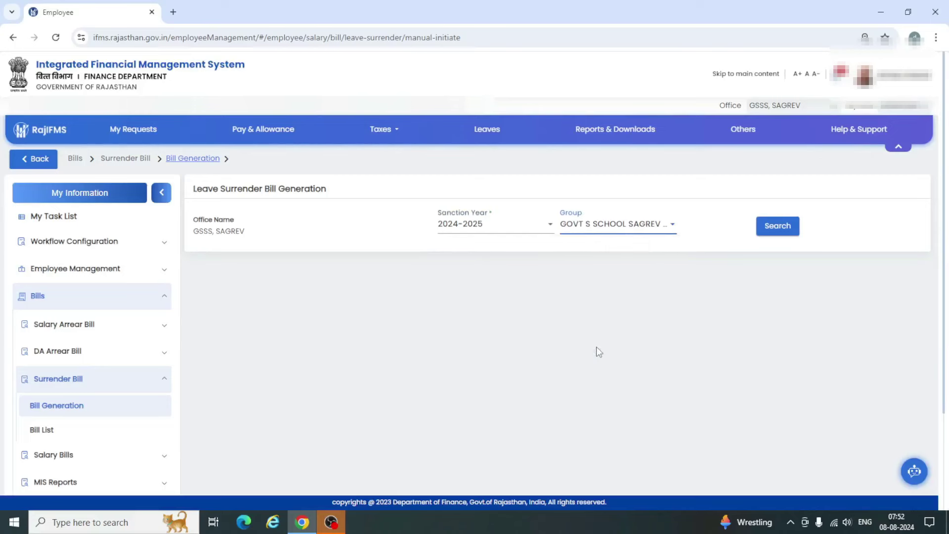
click(775, 234)
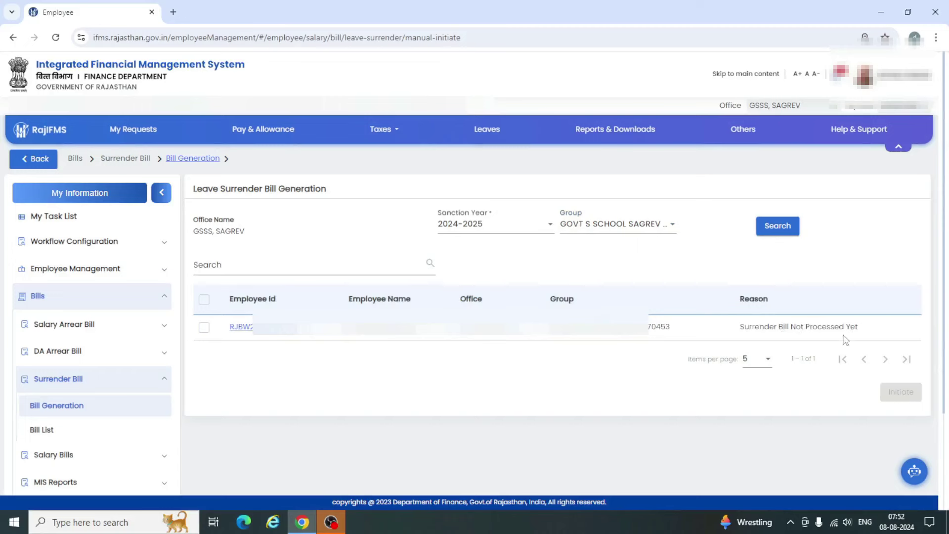
click(163, 354)
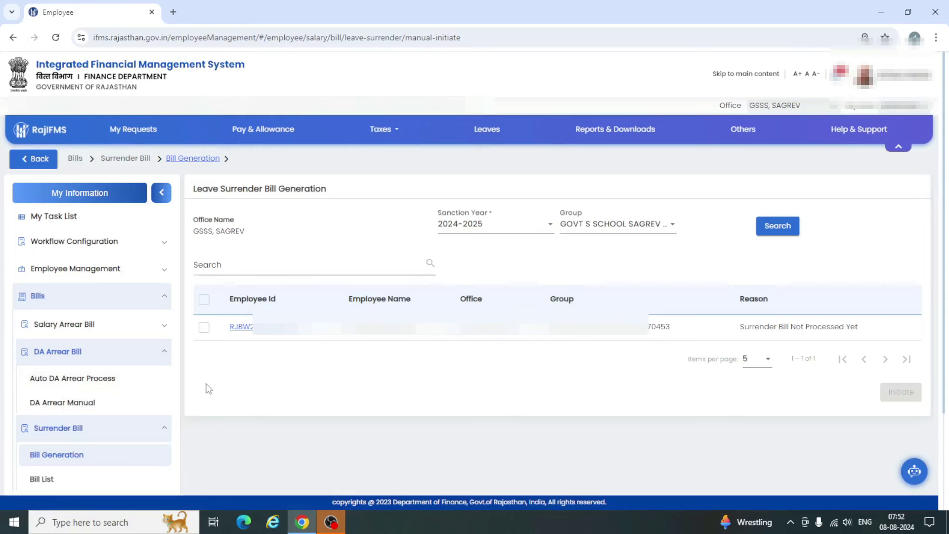
click(156, 355)
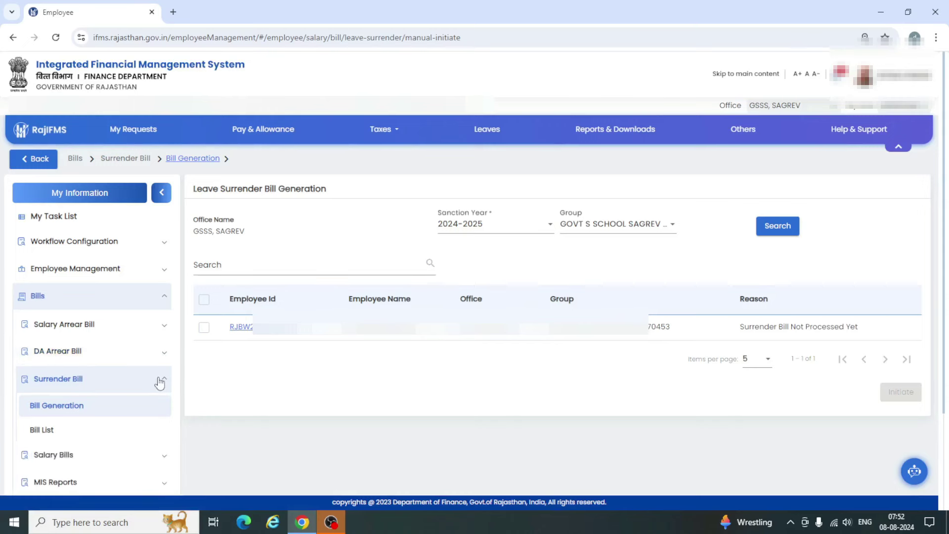
click(159, 381)
click(159, 381)
- Select the pending employee record, initiate its leave surrender bill and confirm the submission
click(204, 300)
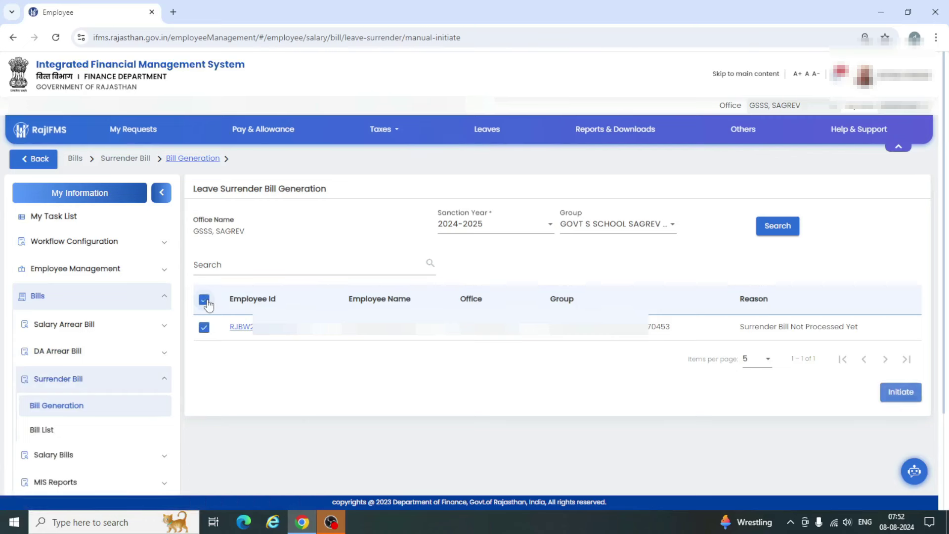
click(900, 392)
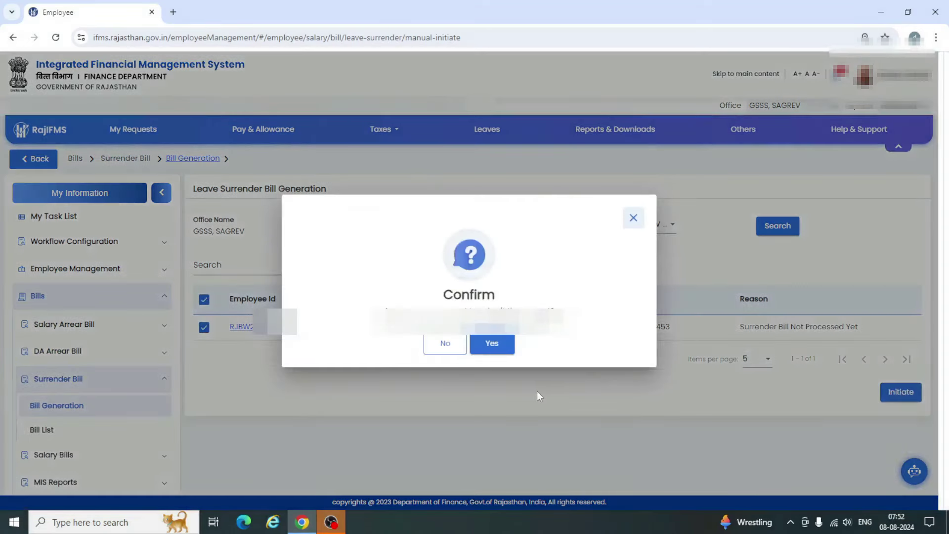
click(491, 348)
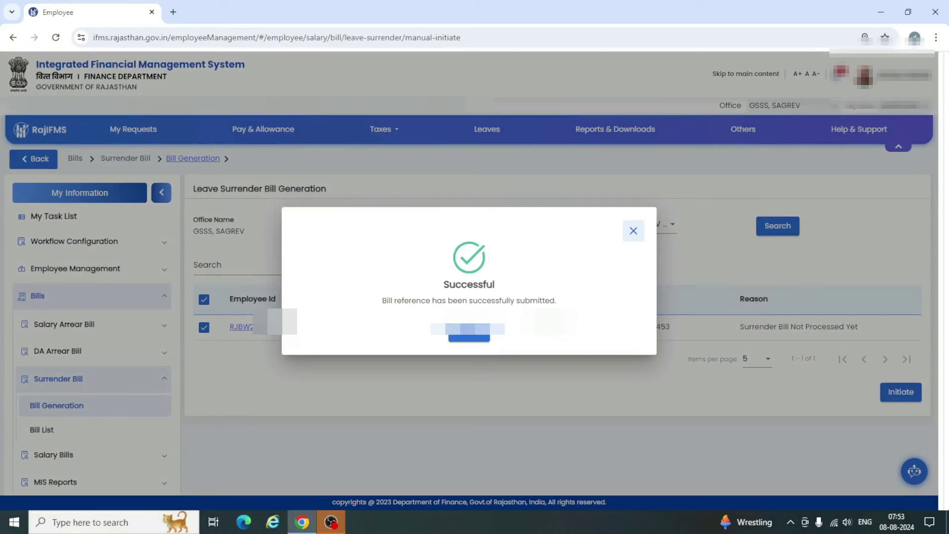
click(479, 338)
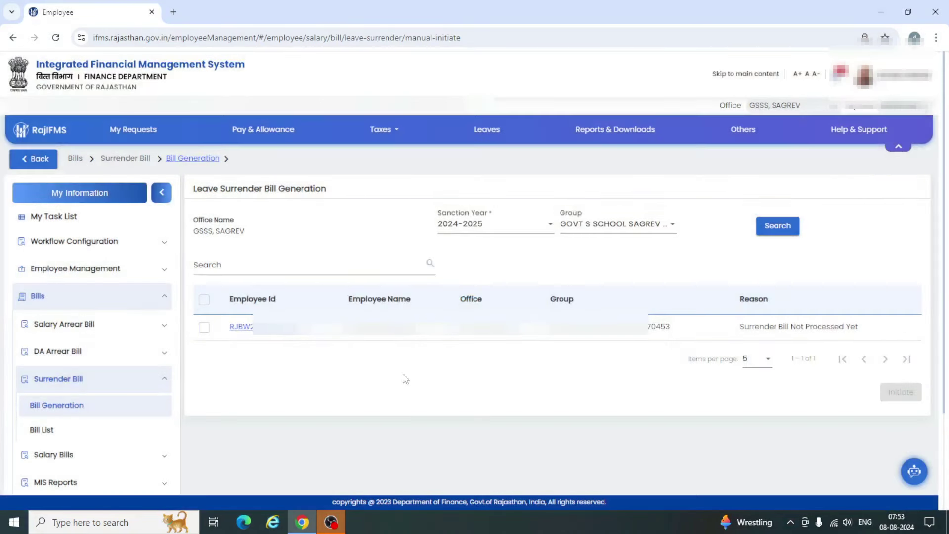
- Search the surrender Bill List for pay year 2024-2025, pay month AUGUST-2024 and group GOVT S SCHOOL SAGREV 070453
click(43, 432)
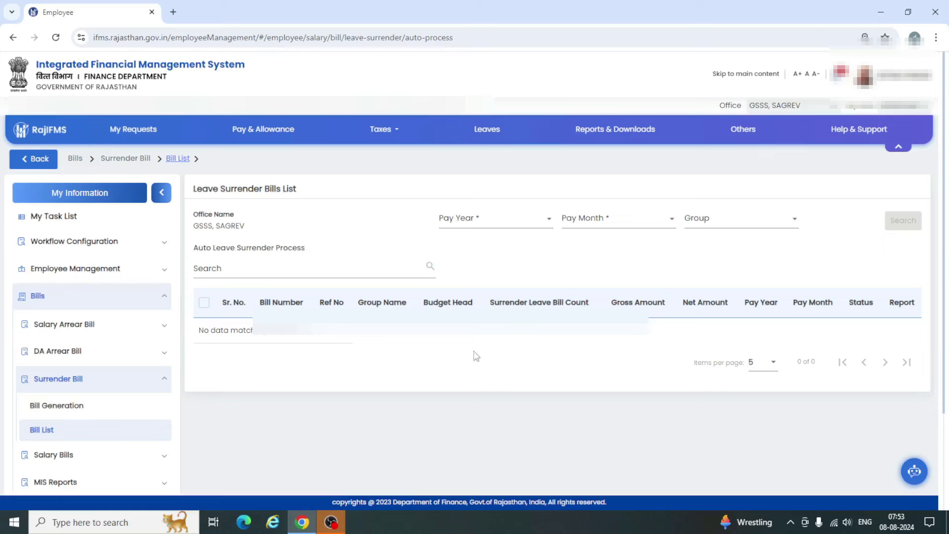
click(471, 225)
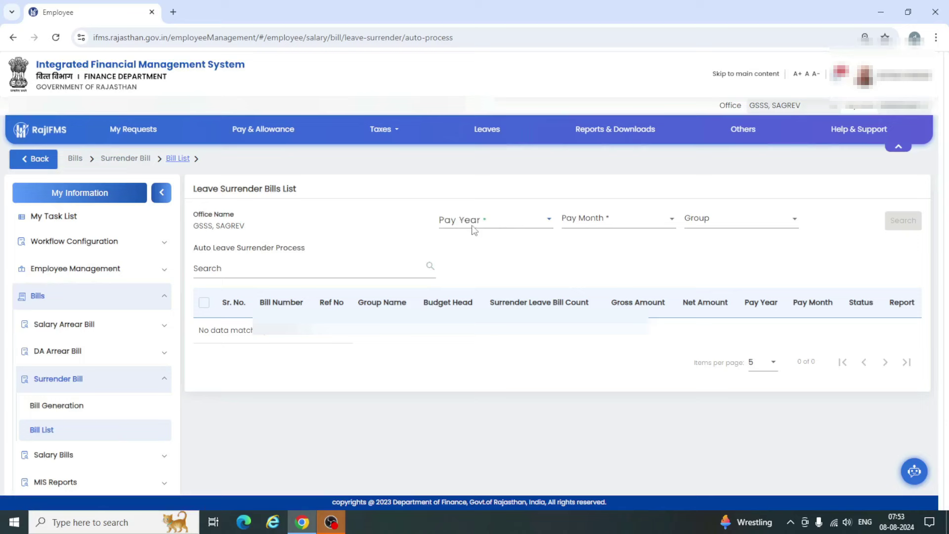
click(464, 242)
click(585, 229)
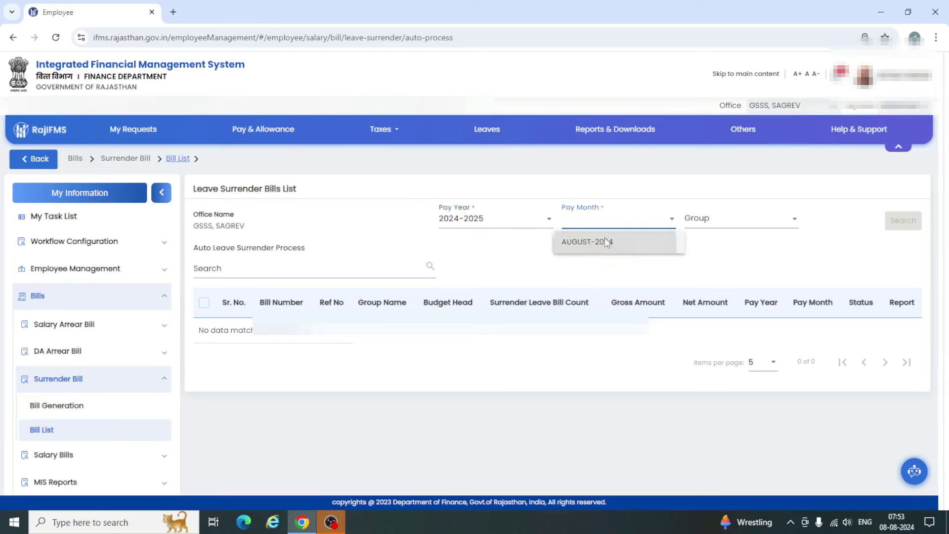
click(588, 241)
click(703, 228)
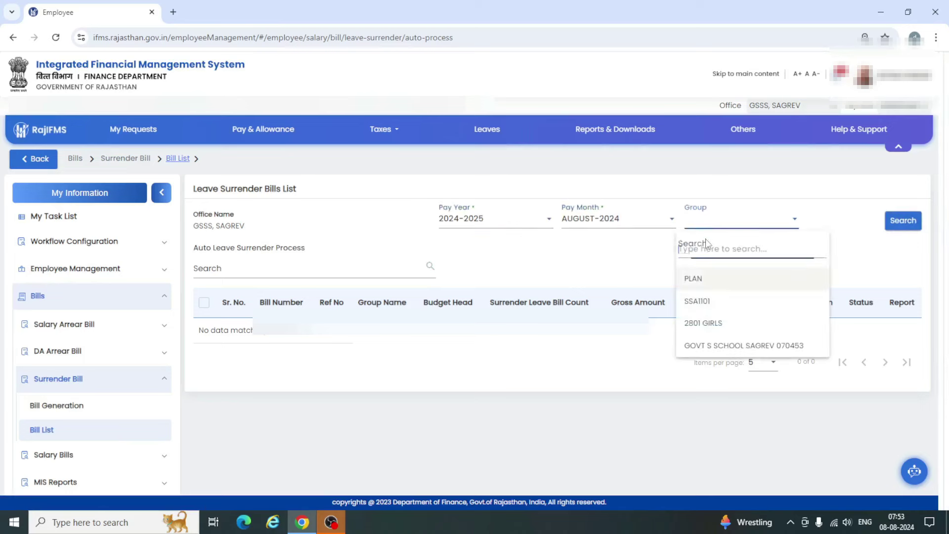
click(715, 341)
click(903, 221)
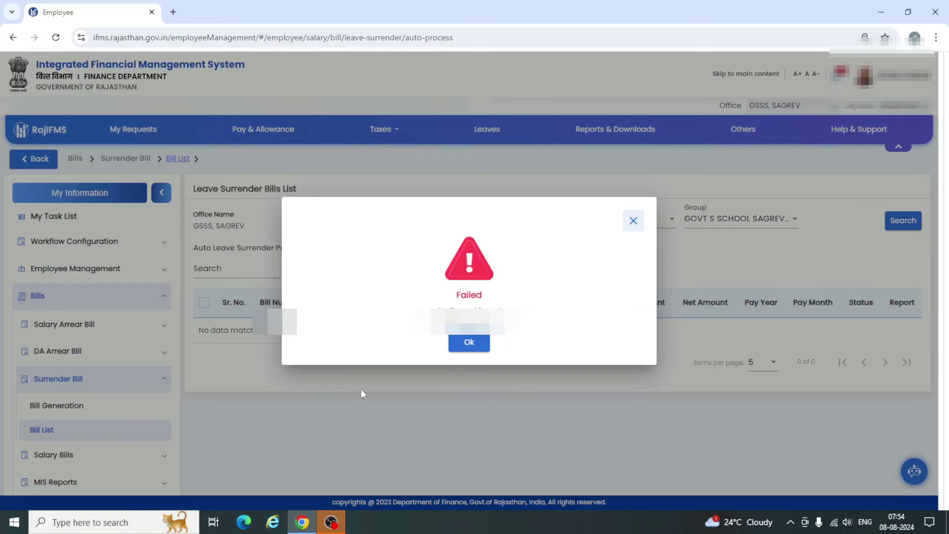
click(467, 344)
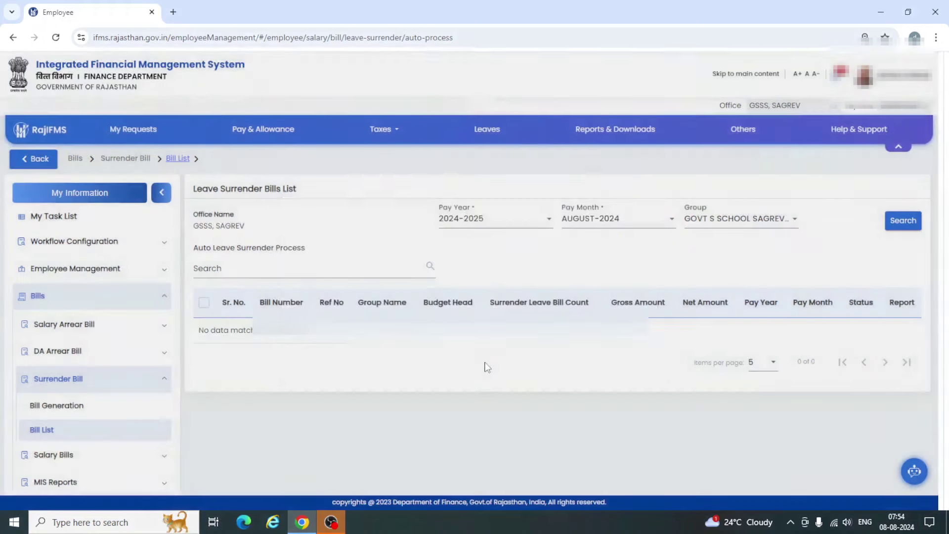